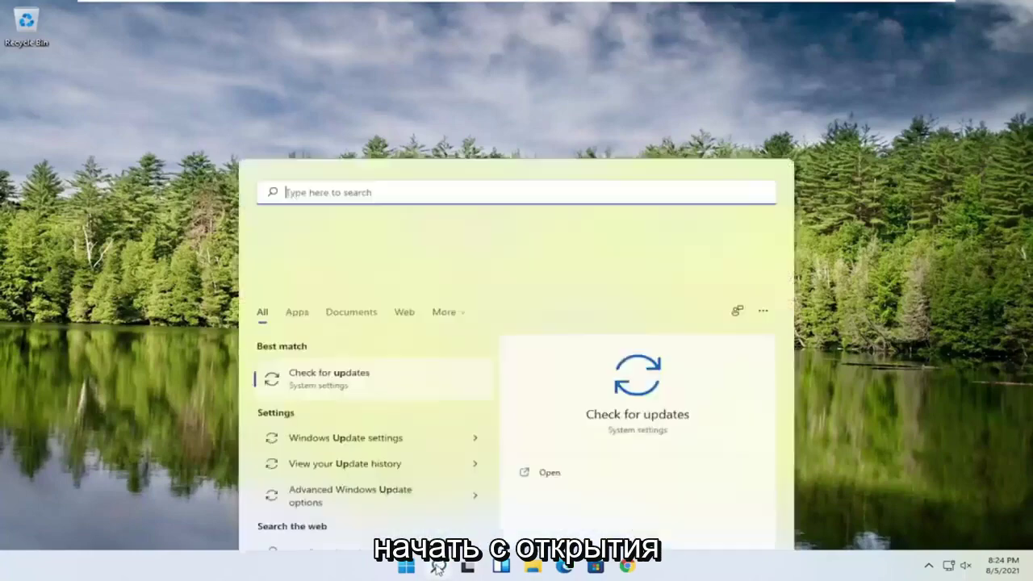
Step: Find Registry Editor by searching for regedit, run it as administrator, and allow it to make changes
type("regedit")
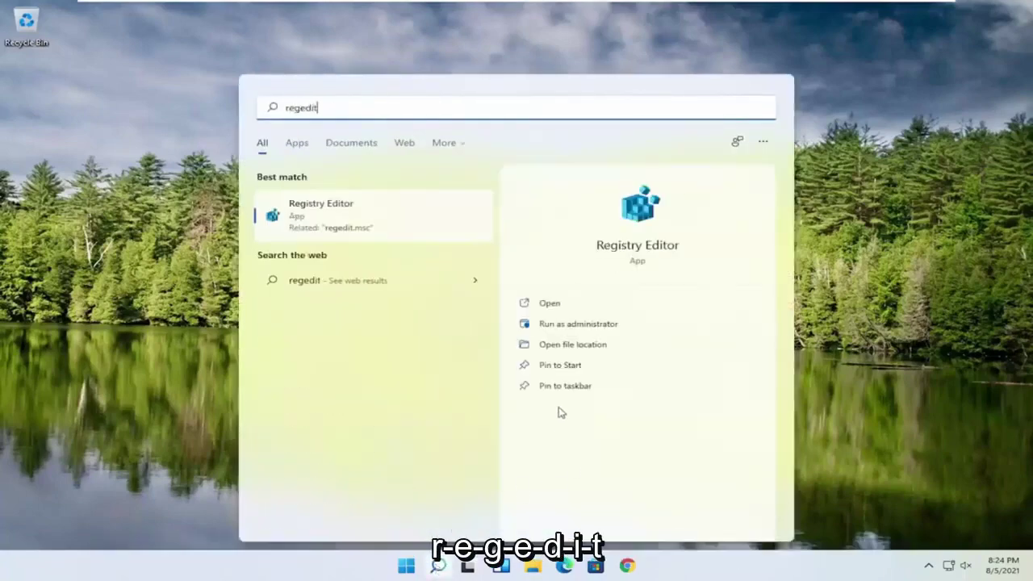
right_click(306, 217)
left_click(360, 231)
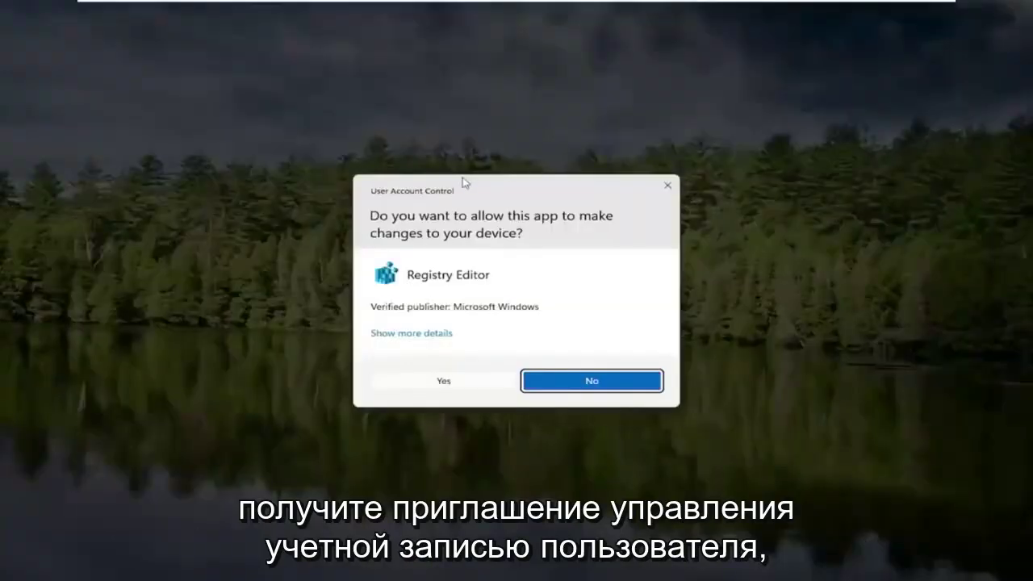
left_click(433, 385)
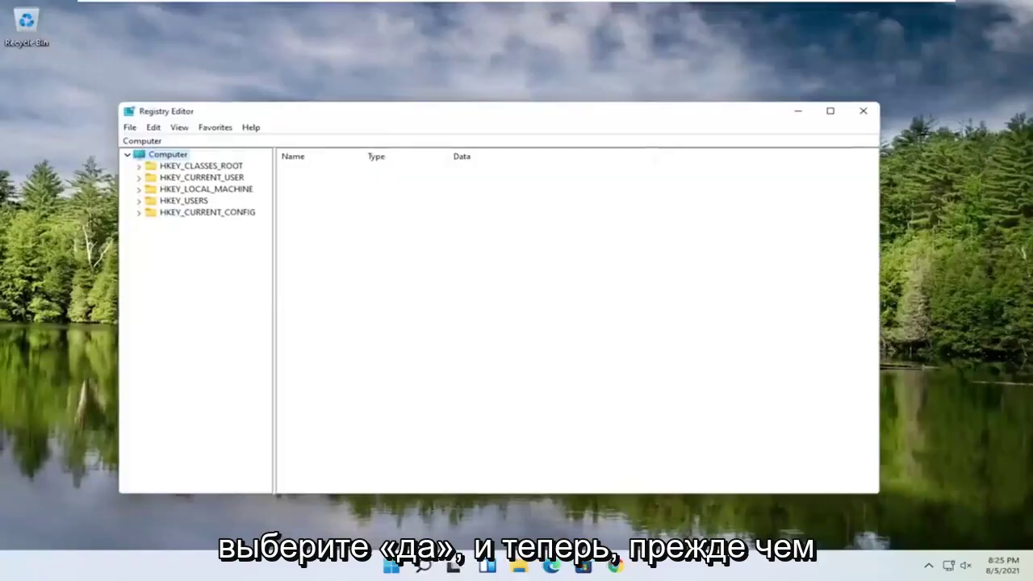
left_click_drag(428, 74, 416, 71)
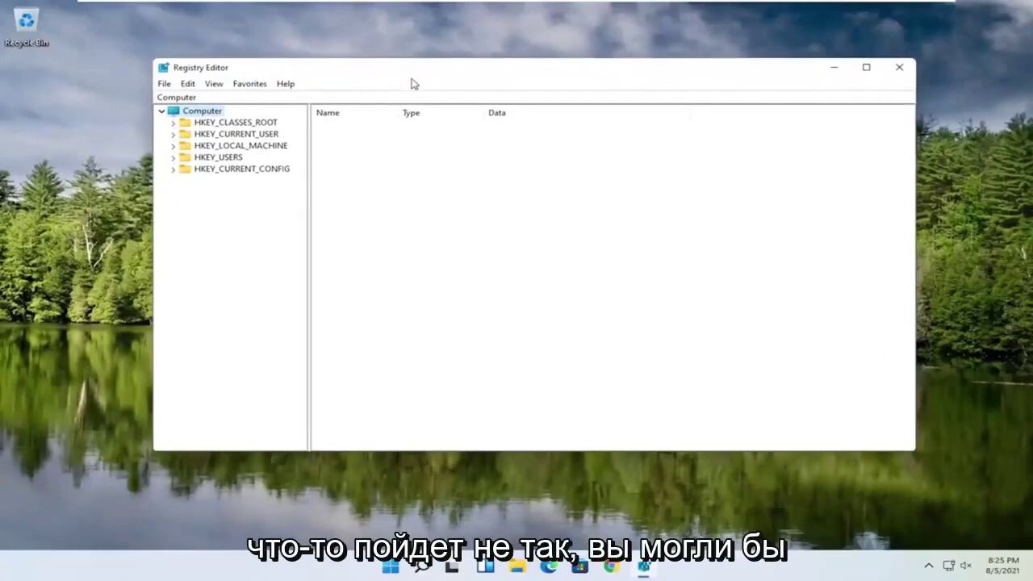
Step: Start an export of the whole registry with the Desktop as the save location, and cancel it without saving
left_click(164, 84)
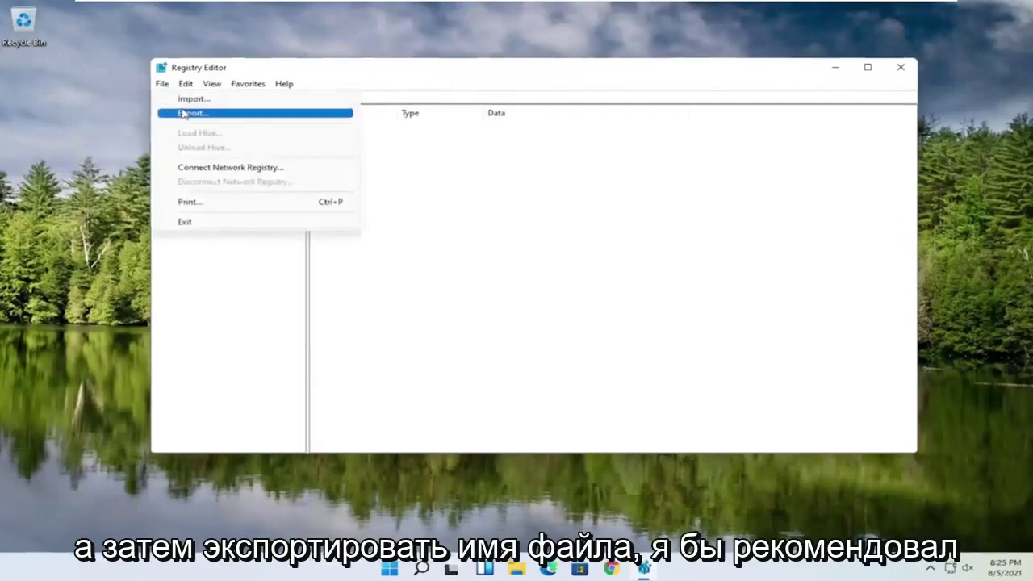
left_click(191, 112)
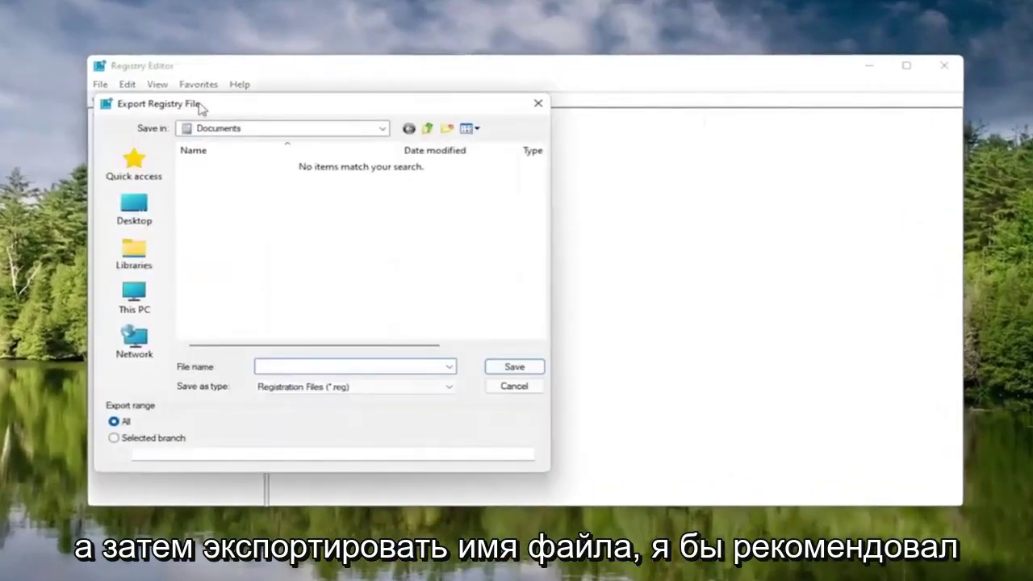
left_click_drag(196, 105, 350, 94)
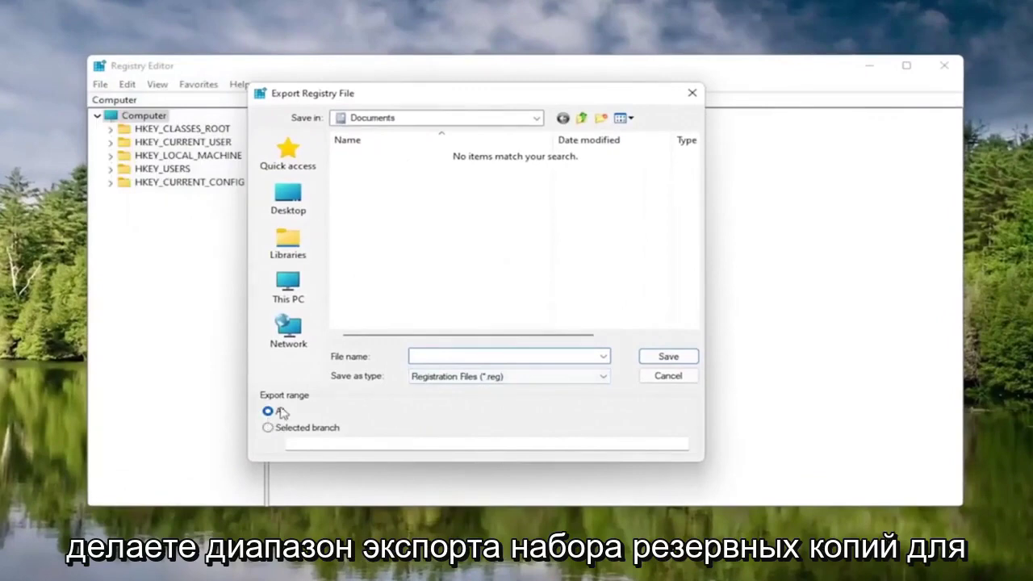
left_click(294, 191)
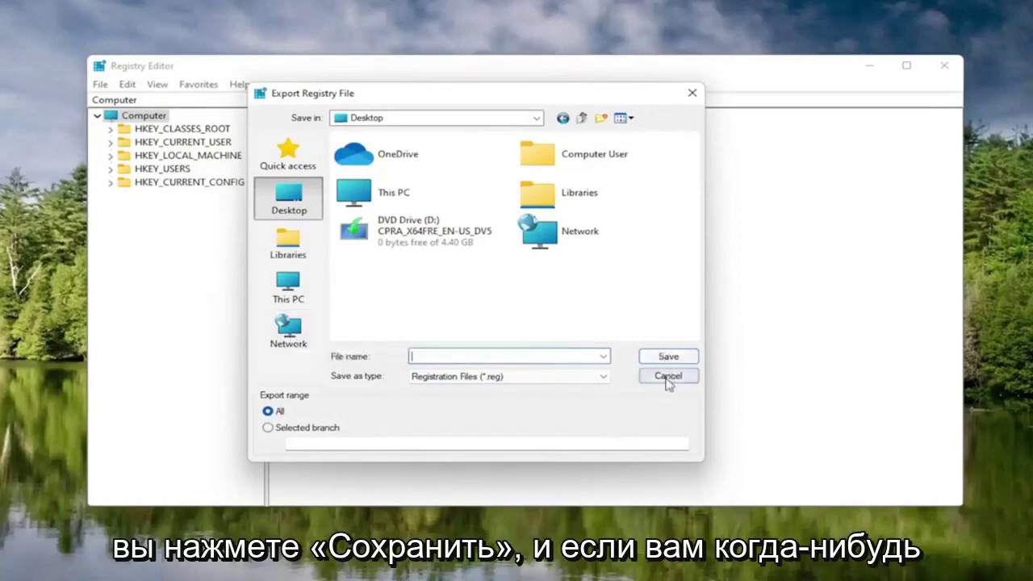
left_click(669, 376)
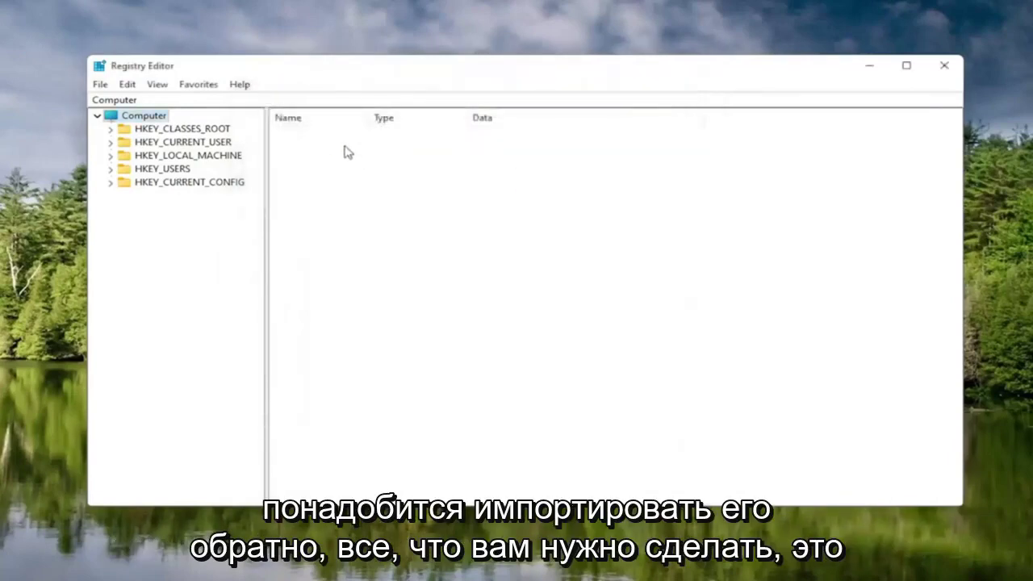
Step: Start a registry file import, browse to the Desktop, and cancel it without choosing a file
left_click(100, 84)
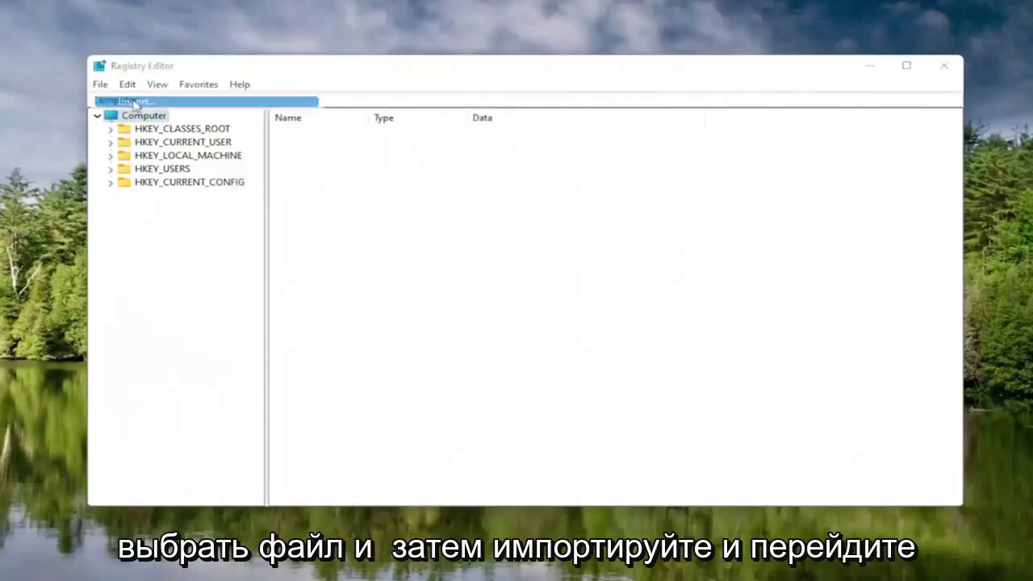
left_click(129, 101)
left_click(153, 223)
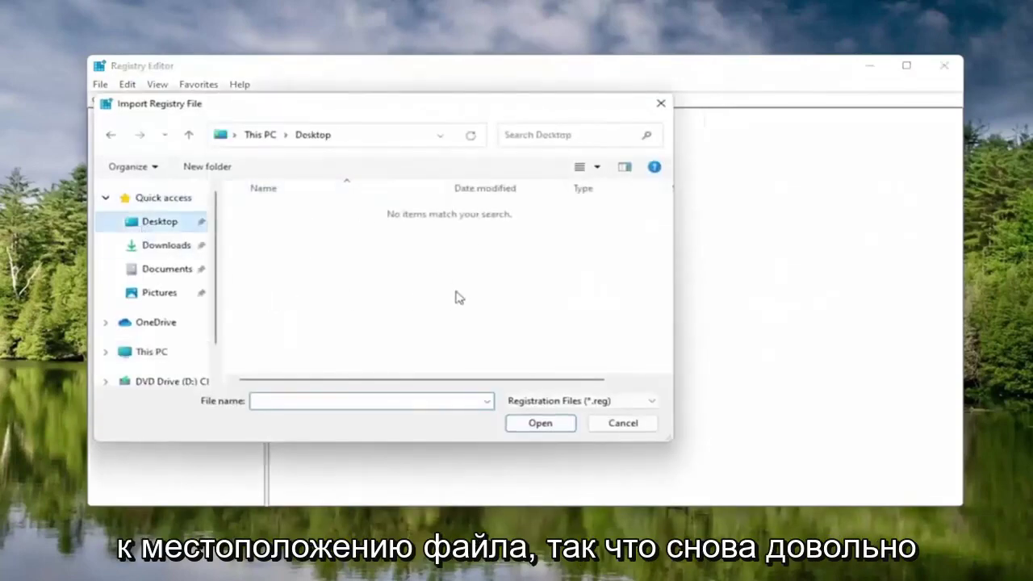
left_click(608, 424)
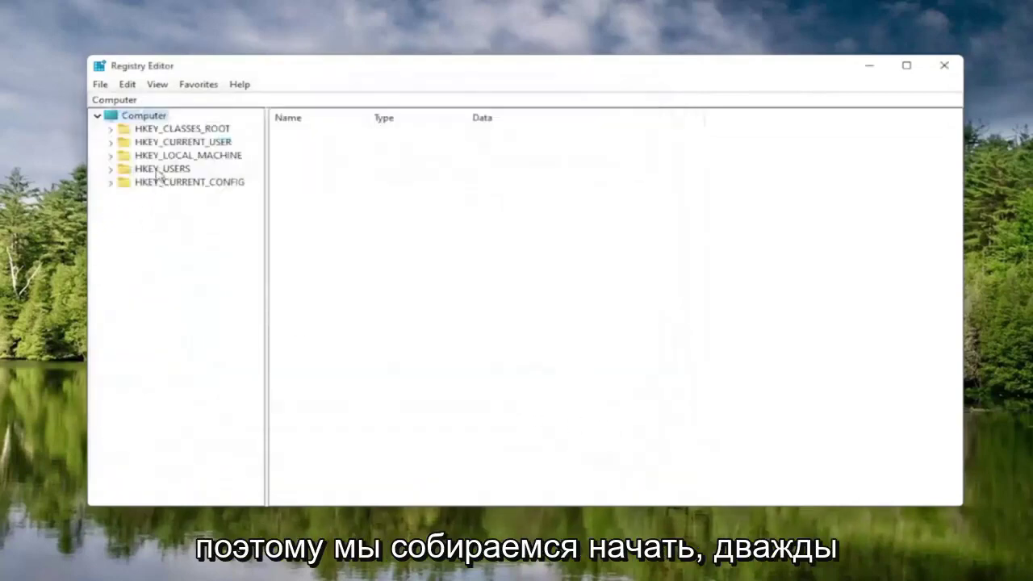
Step: Expand the registry tree to HKEY_LOCAL_MACHINE\SOFTWARE\Microsoft\Windows NT\CurrentVersion, widening the key tree so long names fit
double_click(171, 158)
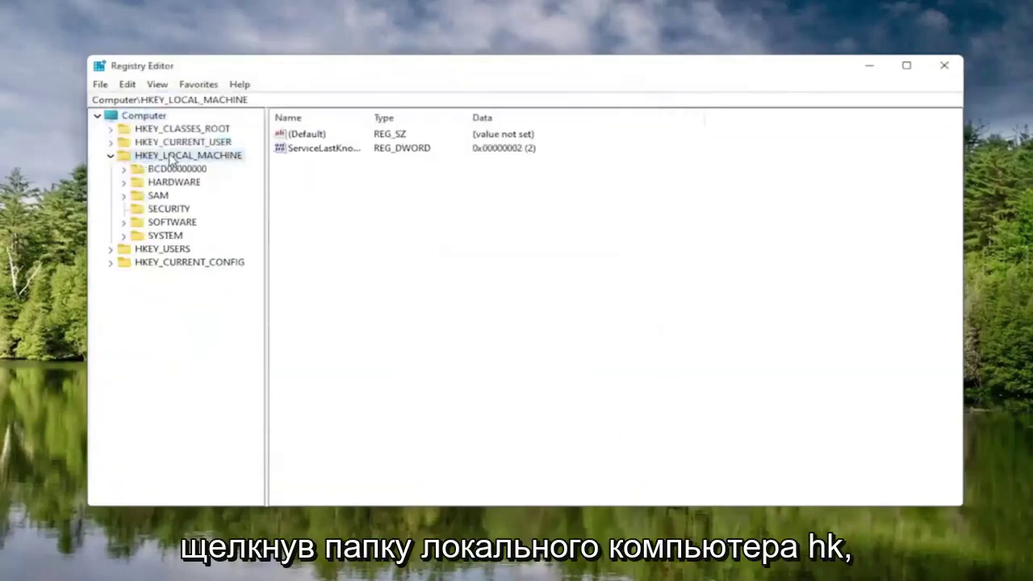
double_click(166, 225)
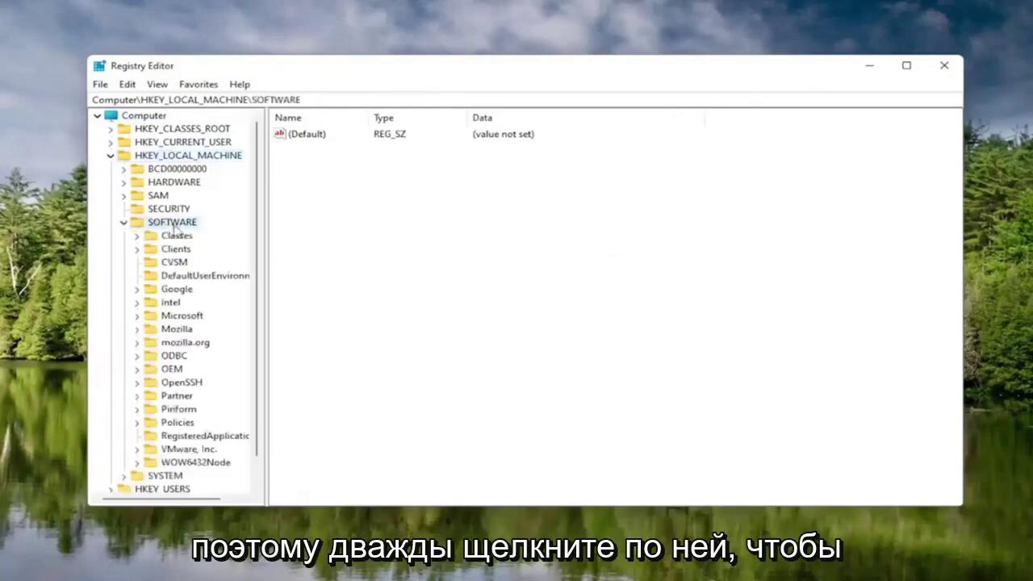
double_click(181, 315)
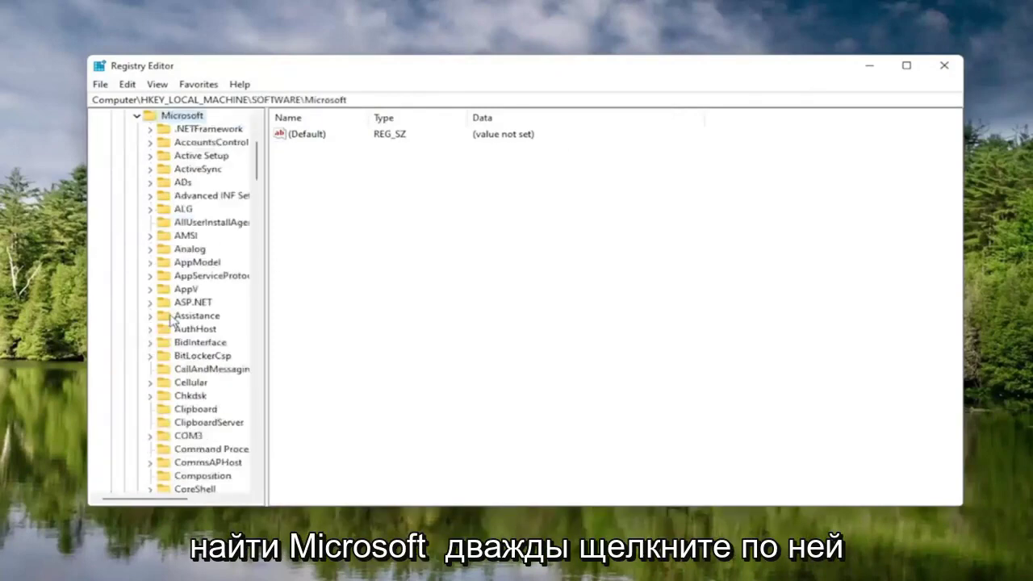
left_click_drag(266, 270, 335, 271)
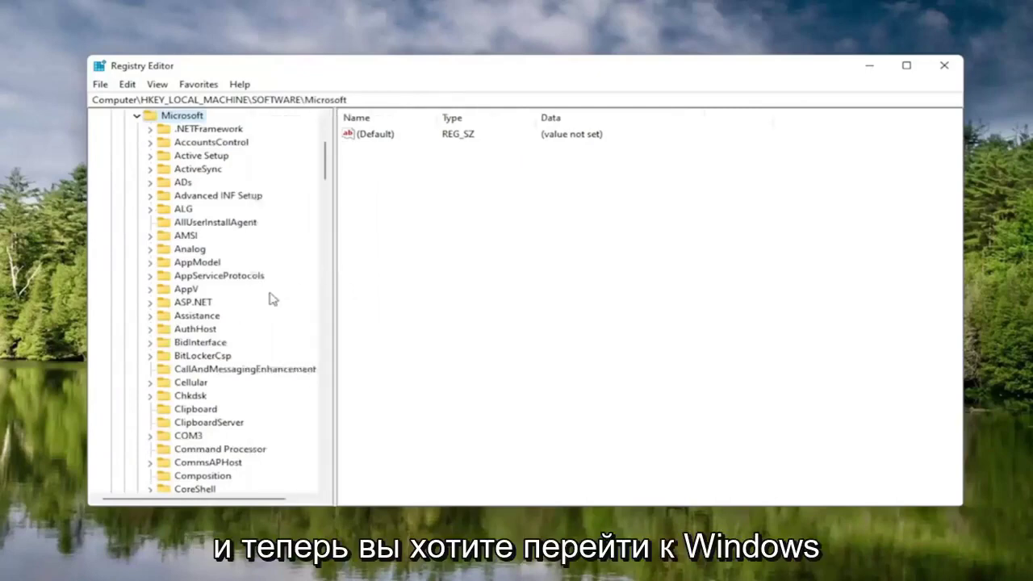
scroll(196, 348, "down", 20)
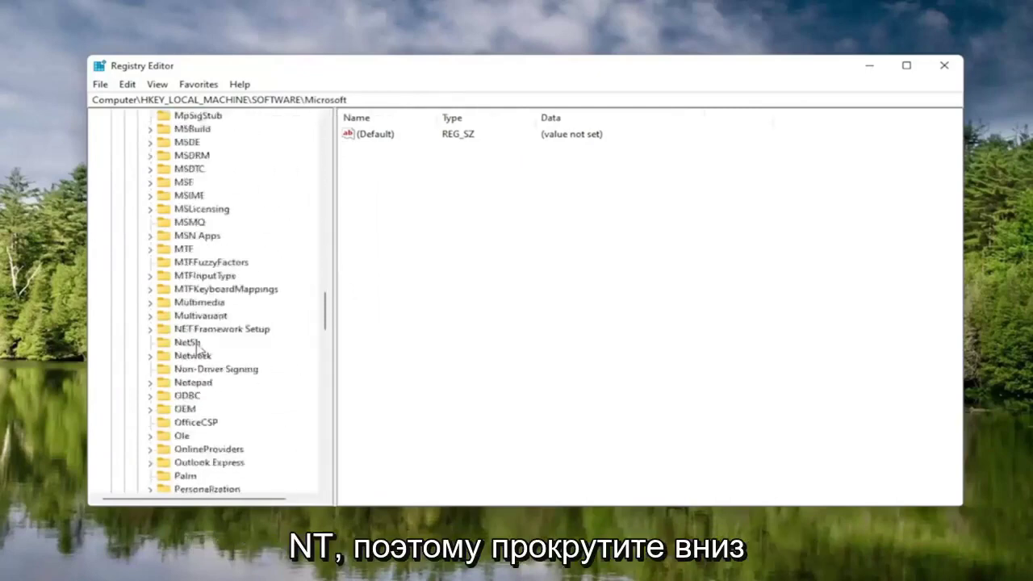
scroll(196, 346, "down", 20)
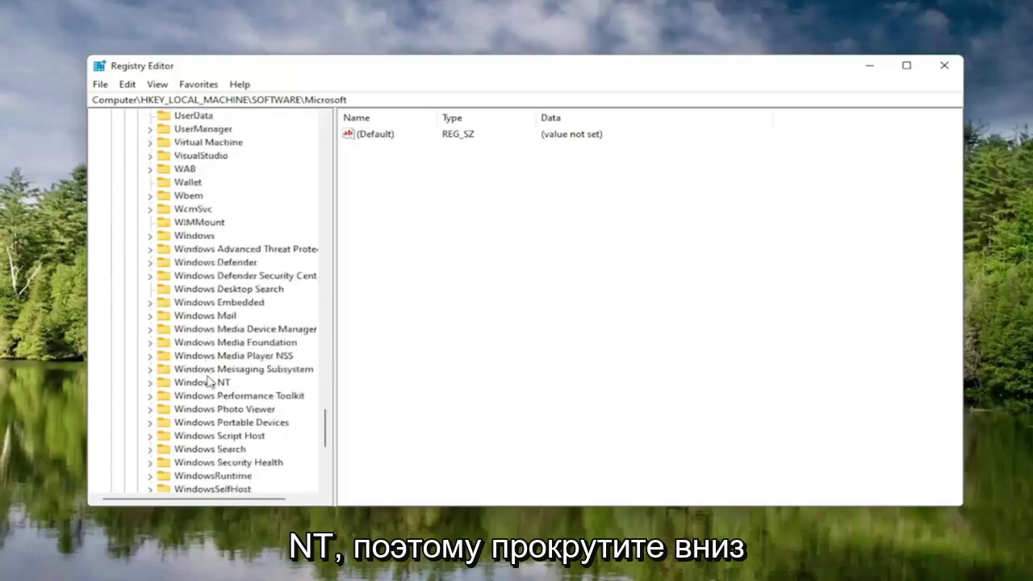
double_click(209, 384)
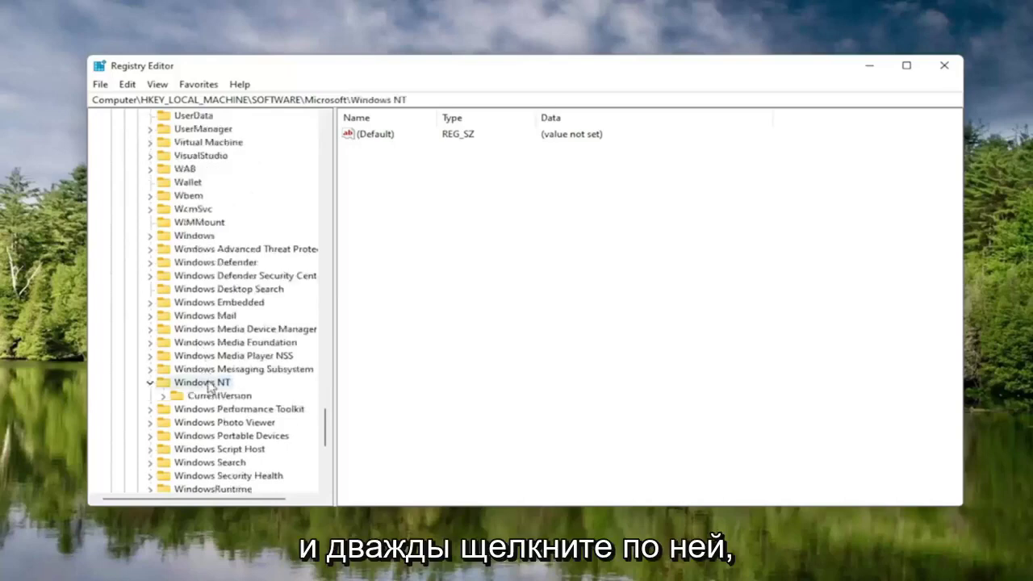
double_click(211, 396)
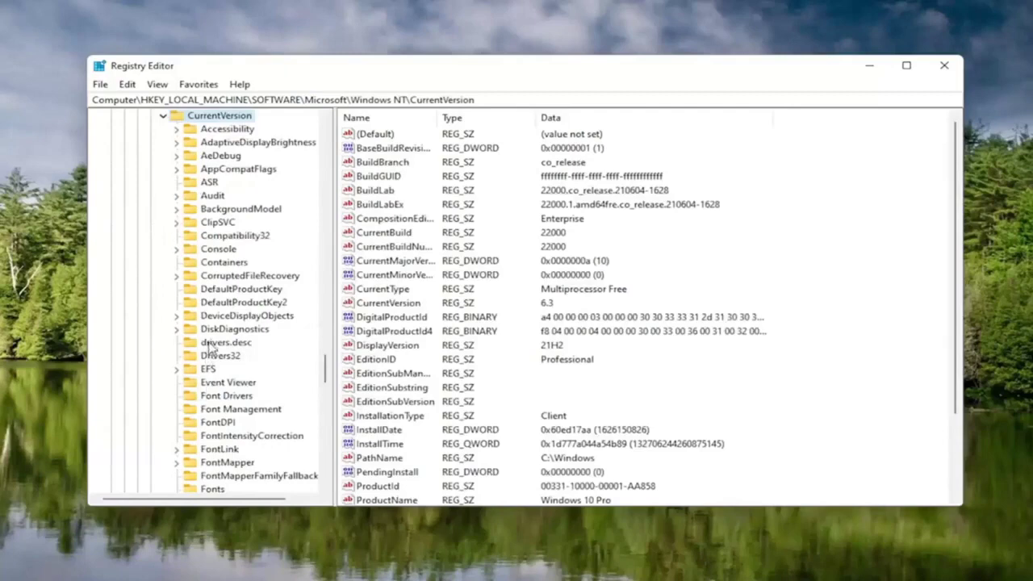
Step: Open the Multimedia\SystemProfile key under CurrentVersion and widen the Name column to show the full value names
scroll(207, 347, "down", 8)
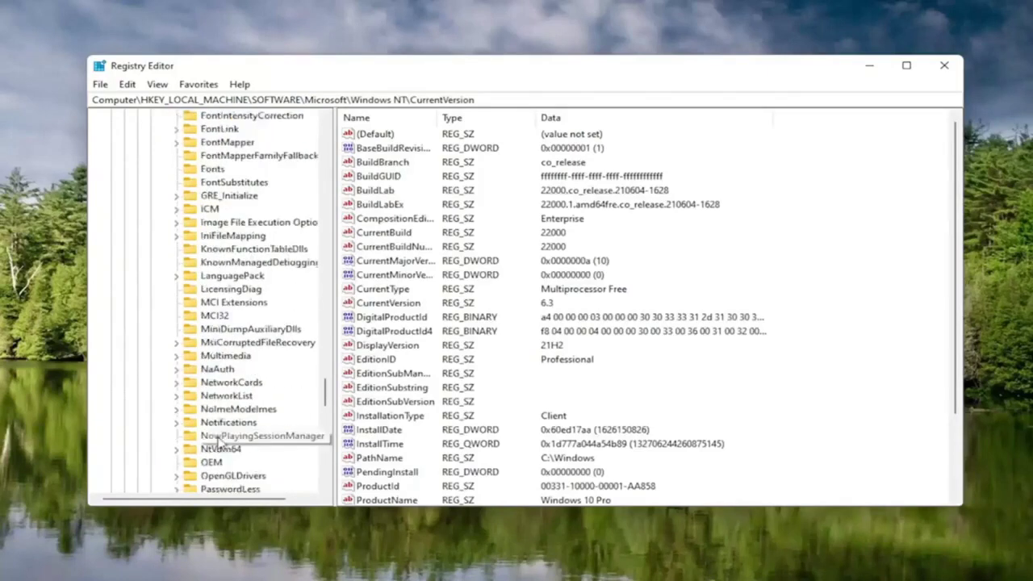
left_click(221, 357)
double_click(220, 359)
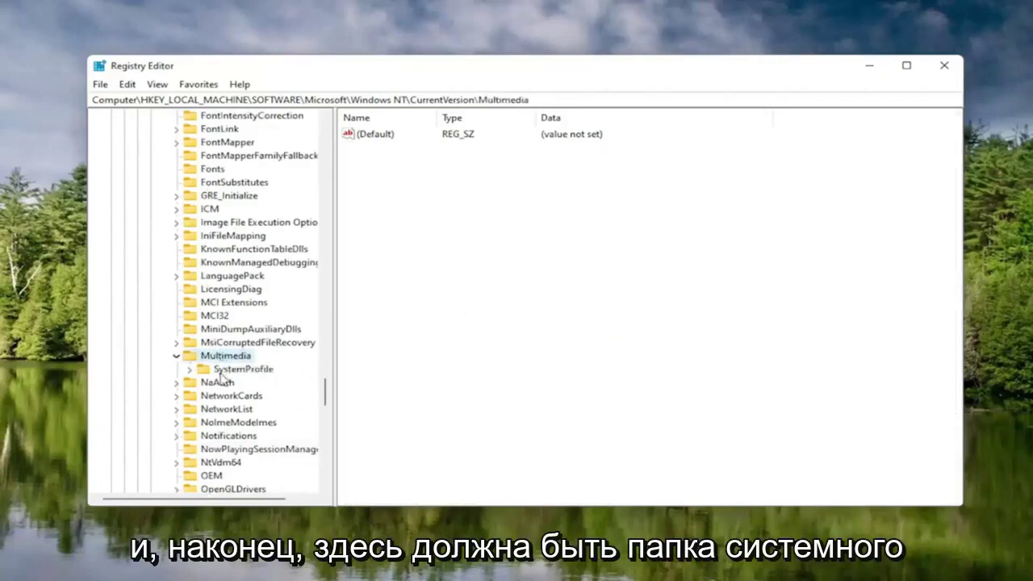
left_click(219, 371)
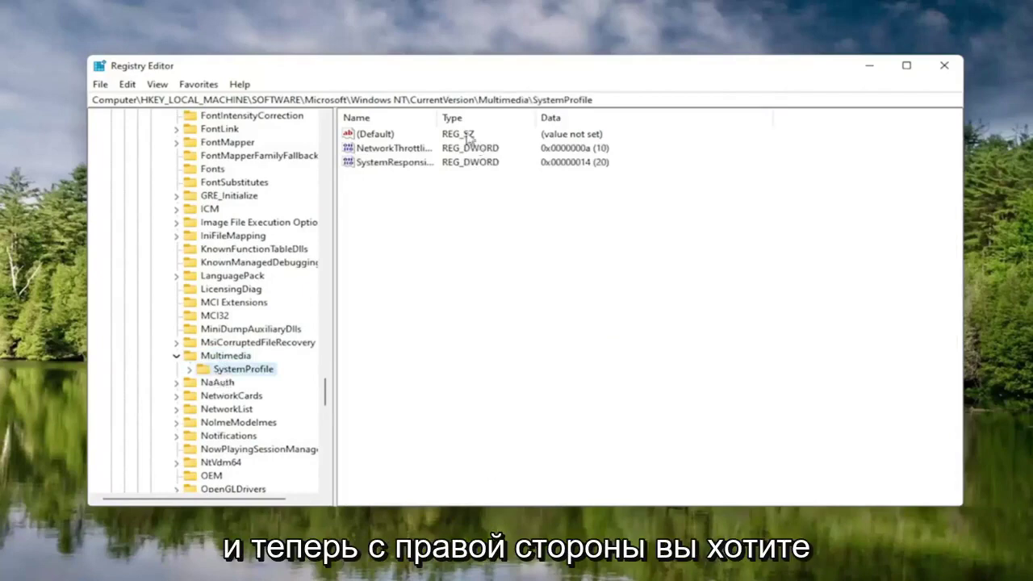
left_click_drag(438, 117, 534, 119)
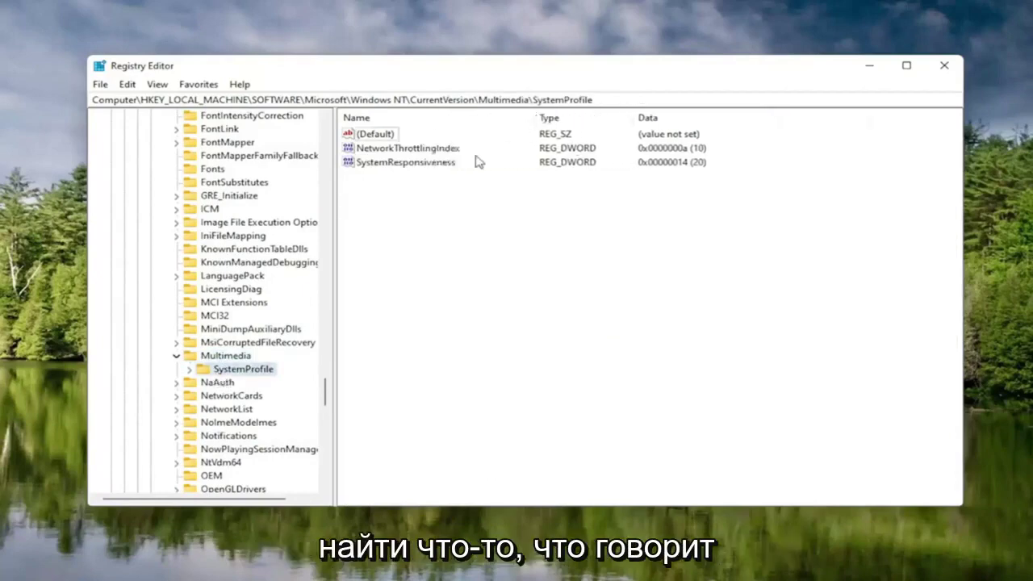
Step: Set the NetworkThrottlingIndex value data to FFFFFFFF with the hexadecimal base
double_click(413, 149)
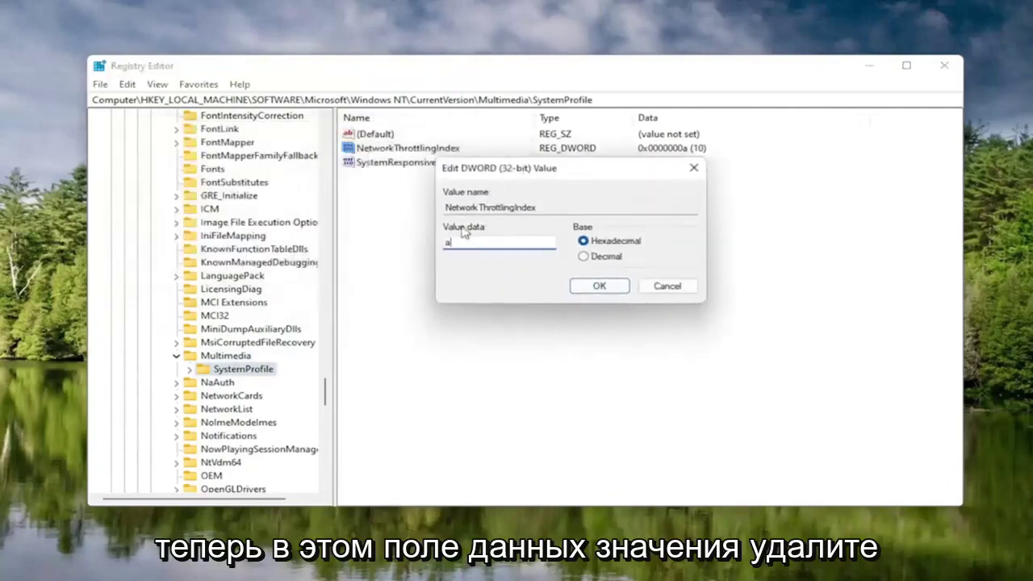
key("BackSpace")
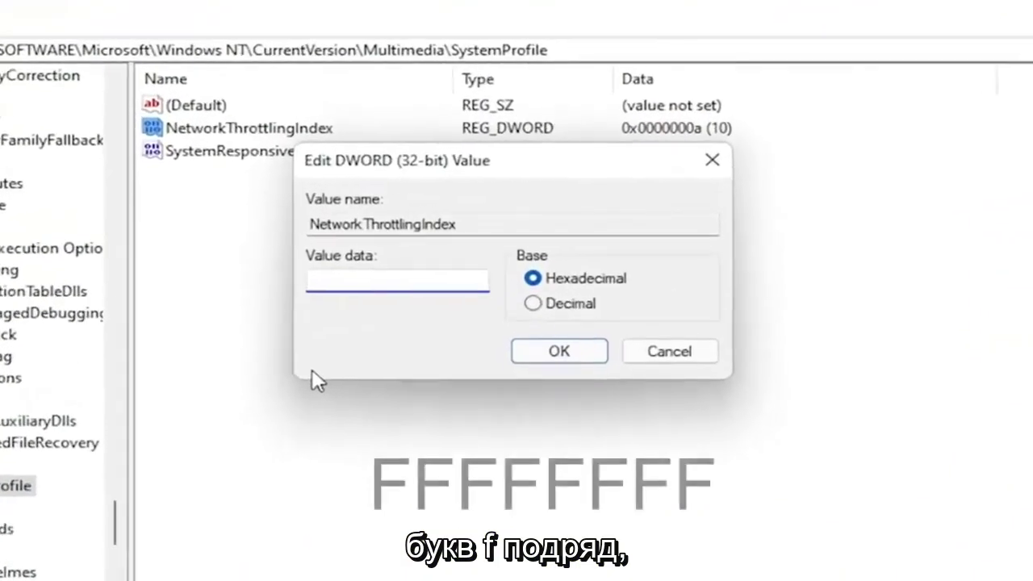
type("FFF")
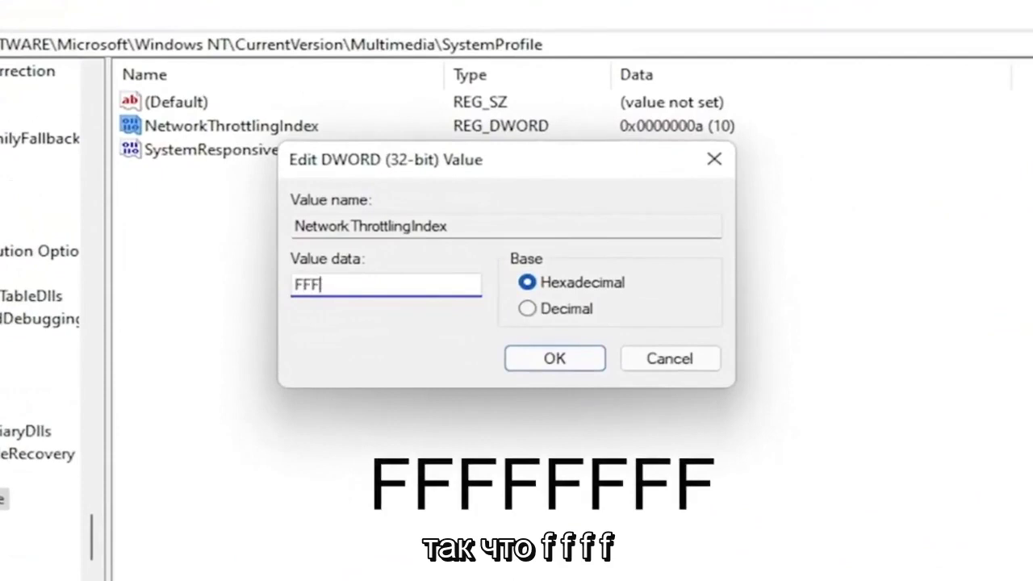
type("FFFF")
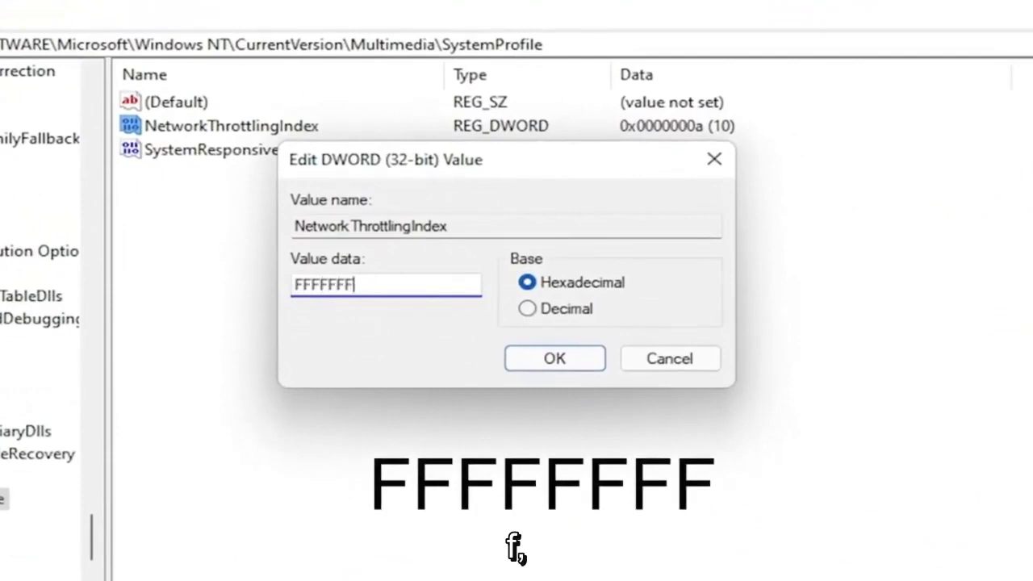
type("F")
key("shift+Left")
key("shift+Left")
key("shift+Left")
key("shift+Left")
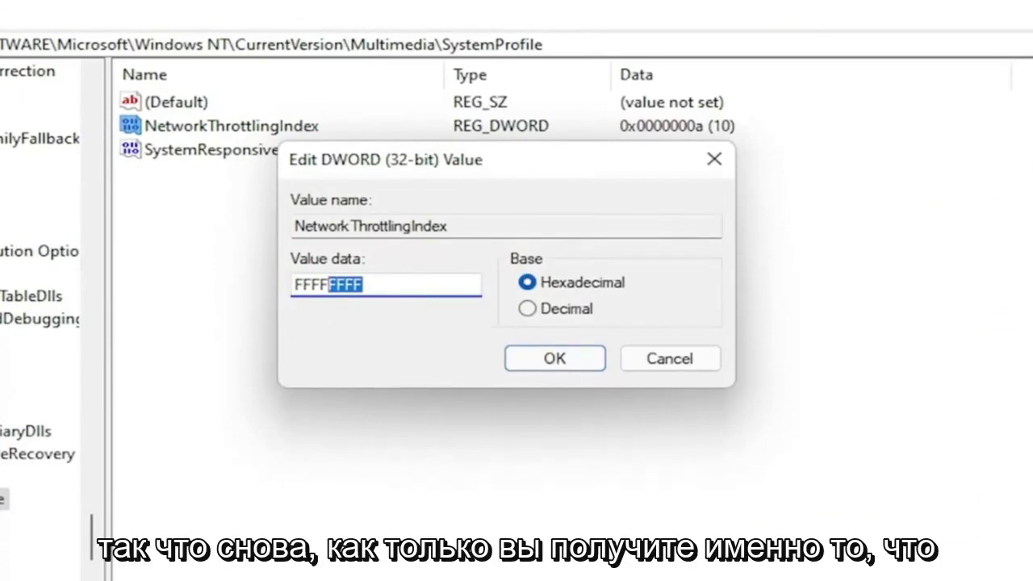
key("Right")
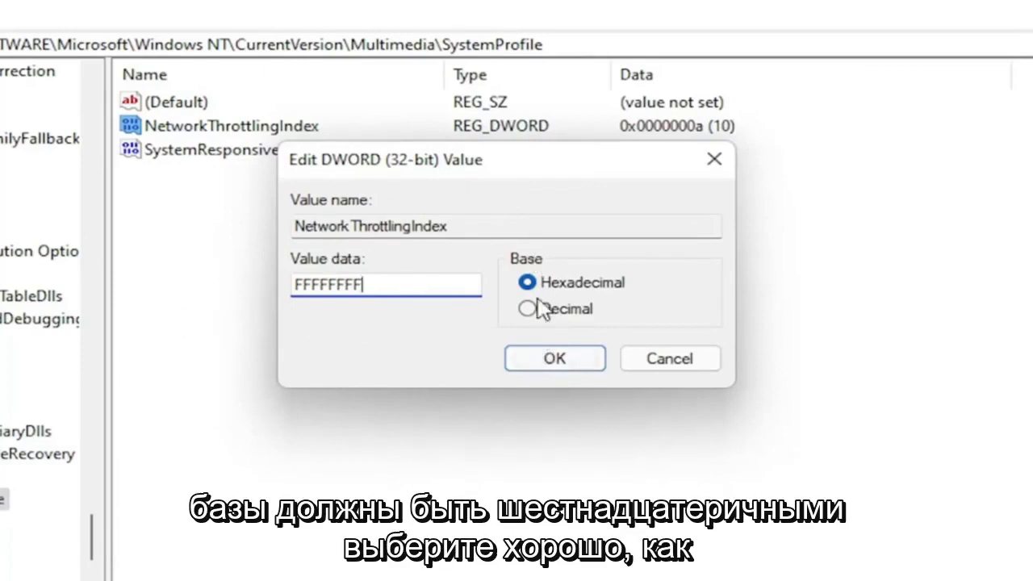
left_click(555, 359)
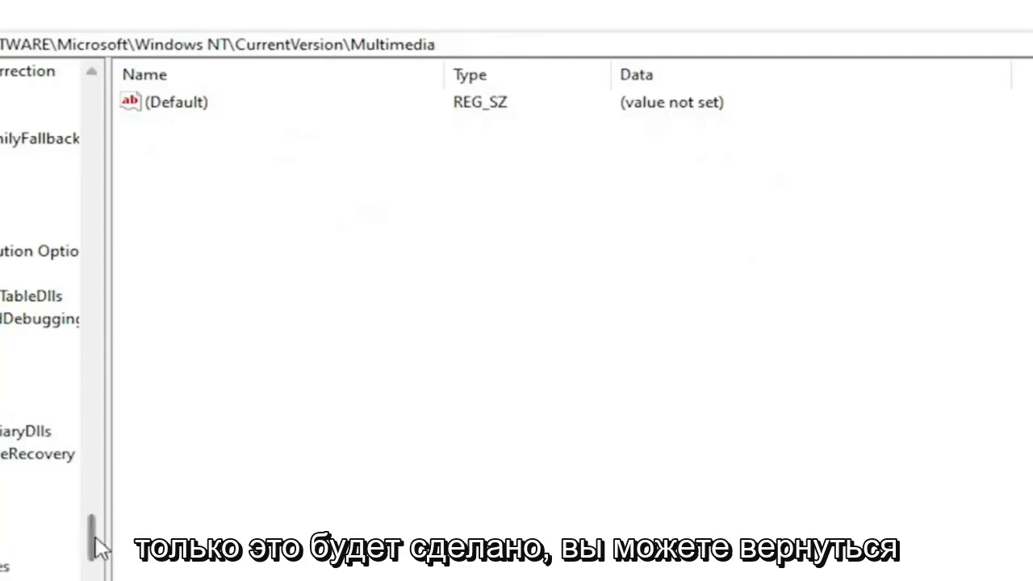
Step: Collapse the Microsoft, SOFTWARE and HKEY_LOCAL_MACHINE branches of the registry tree
left_click_drag(92, 540, 133, 106)
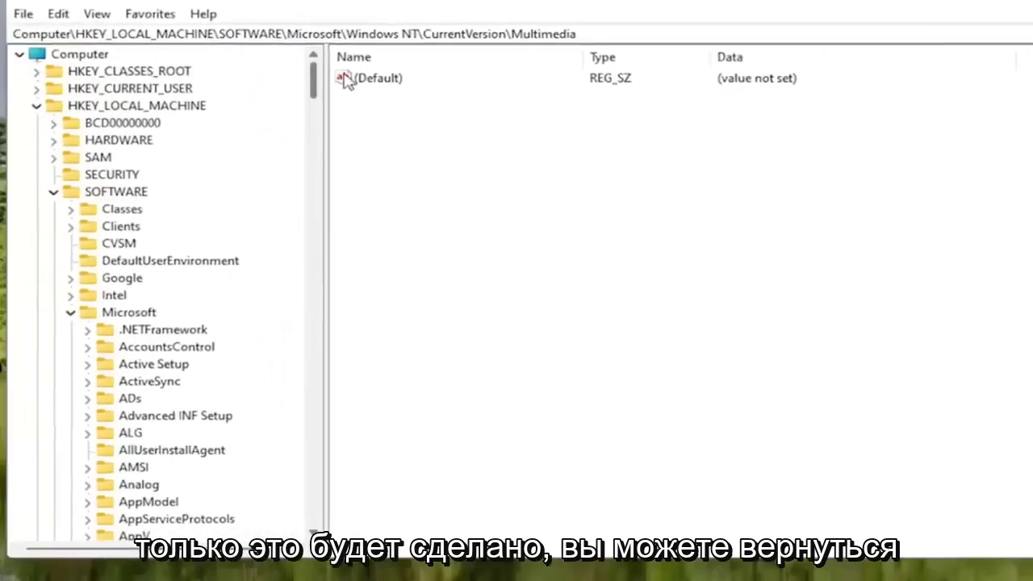
left_click(70, 312)
left_click(53, 191)
left_click(36, 105)
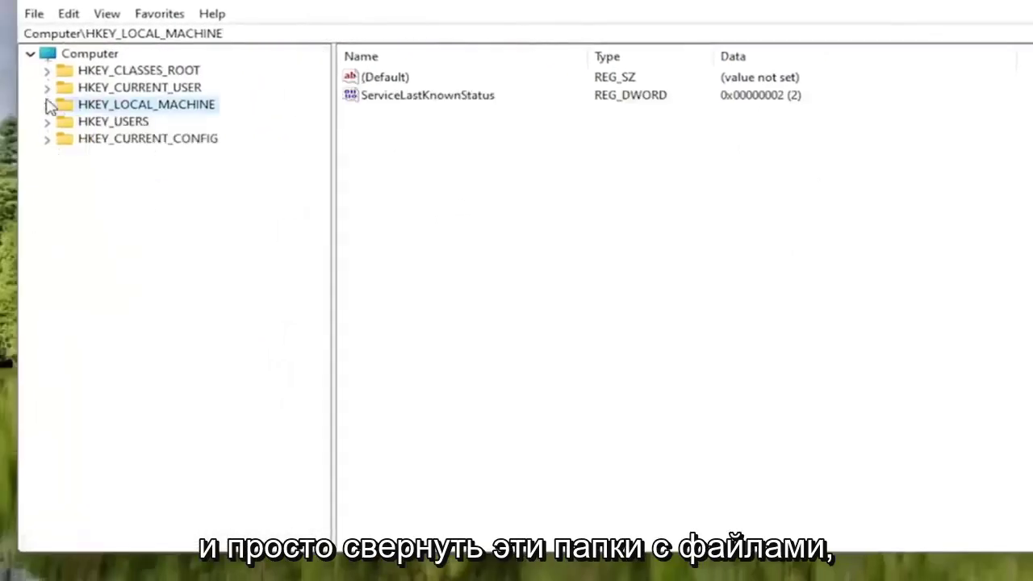
Step: Expand the registry tree to HKEY_LOCAL_MACHINE\SYSTEM\CurrentControlSet\Services
double_click(179, 108)
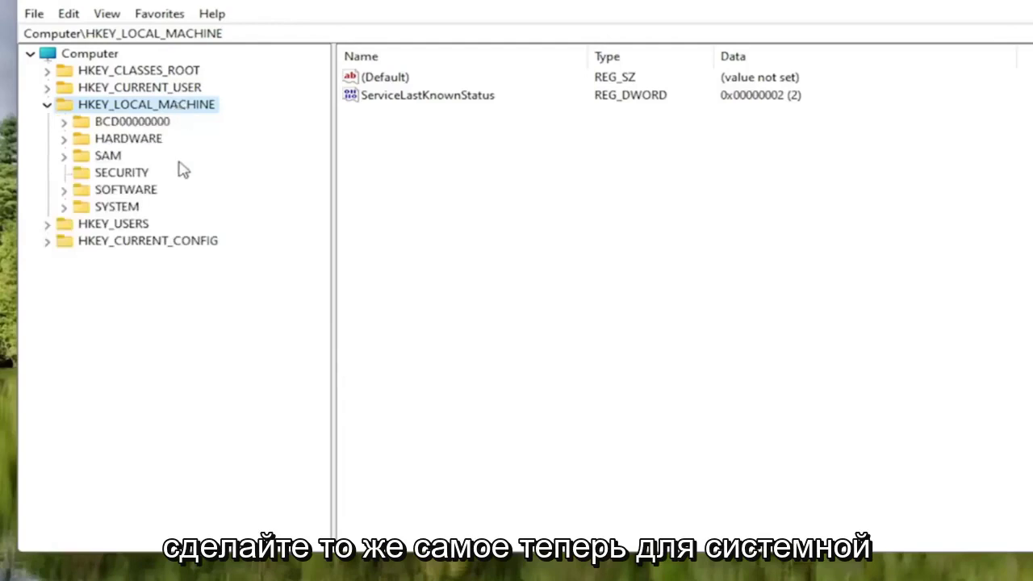
double_click(117, 209)
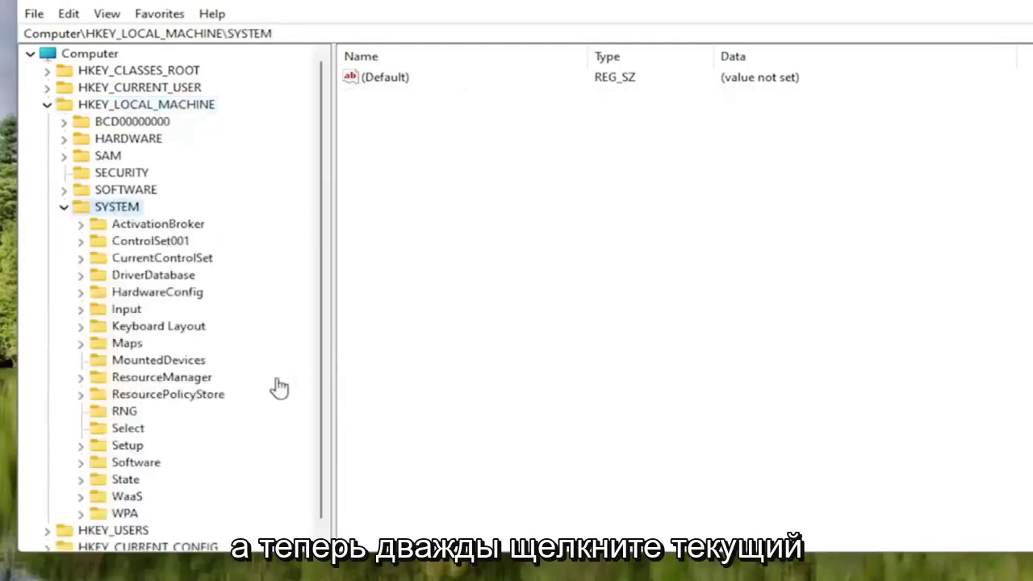
double_click(171, 260)
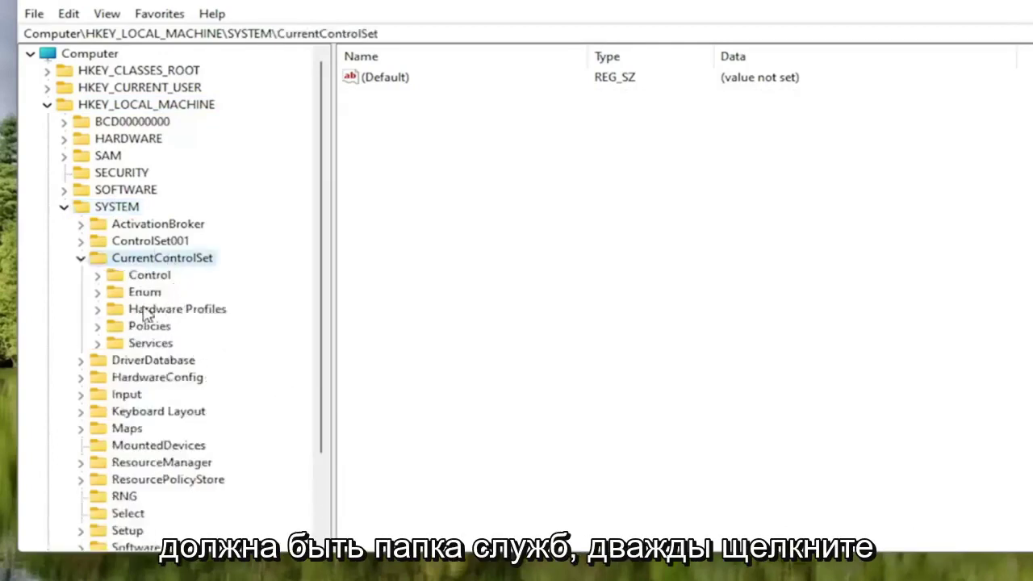
double_click(145, 344)
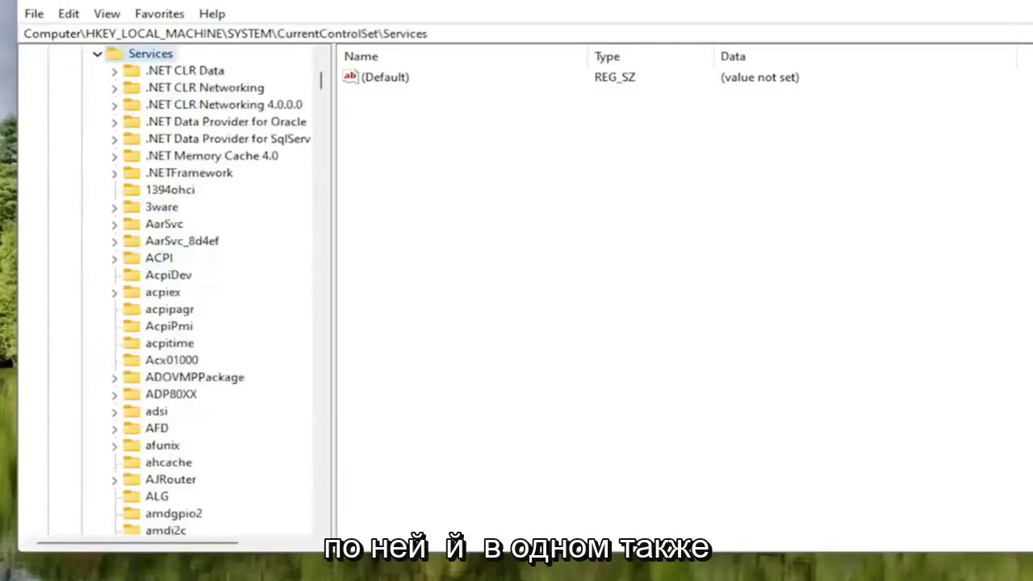
Step: Find and select the Tcpip key in the long list of subkeys under Services
scroll(187, 415, "down", 8)
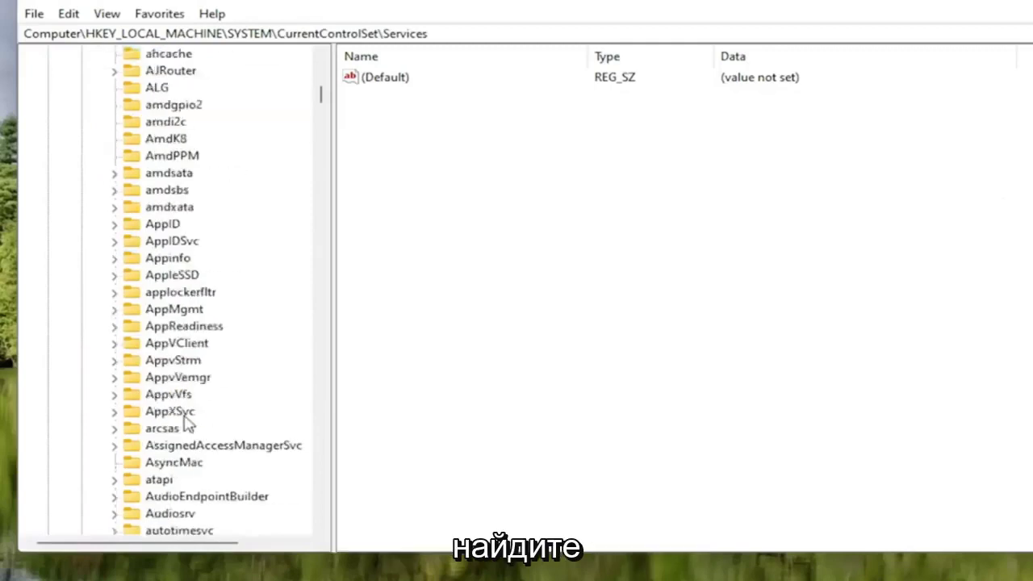
scroll(187, 426, "down", 12)
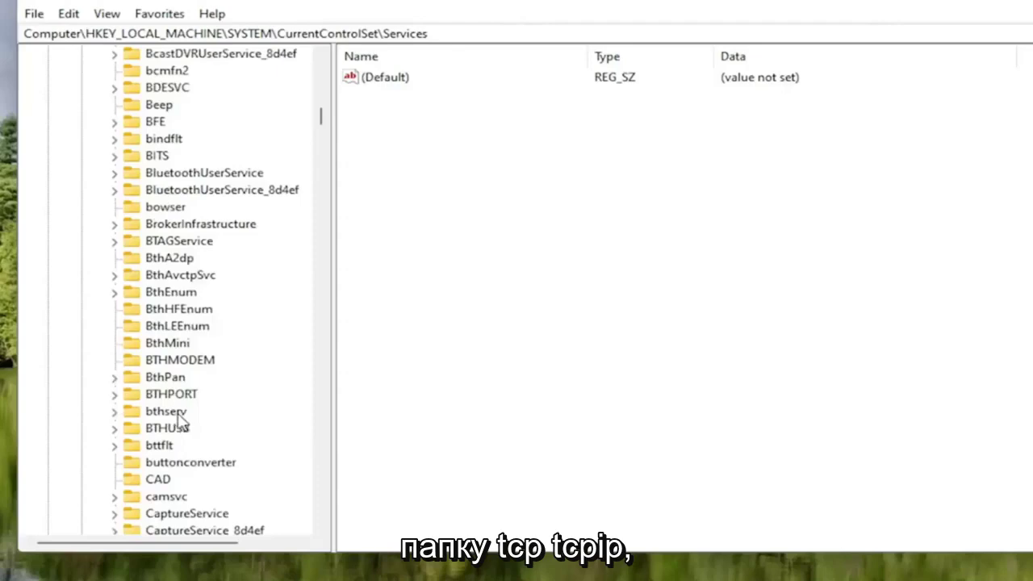
scroll(179, 419, "down", 17)
left_click(177, 384)
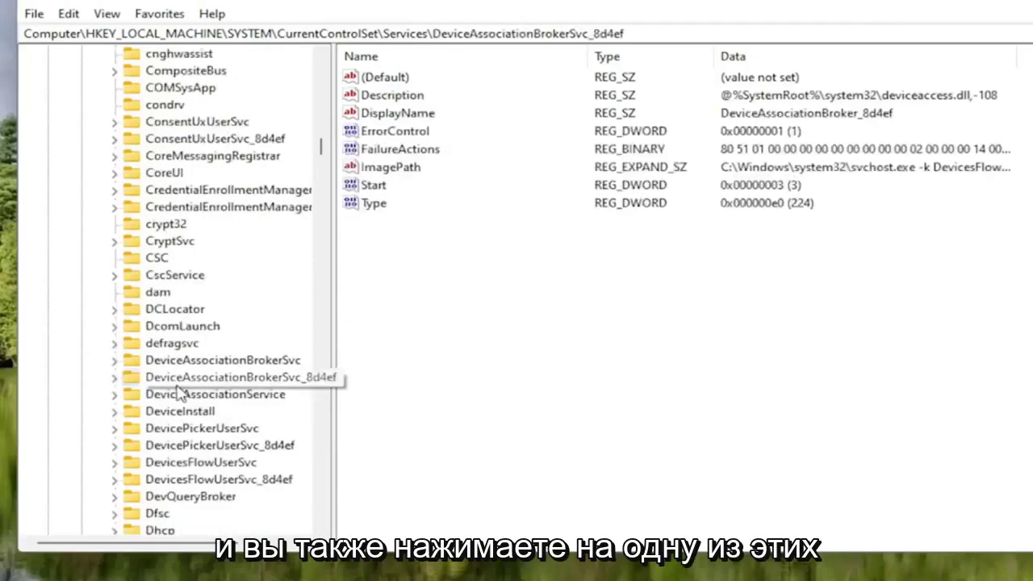
type("tc")
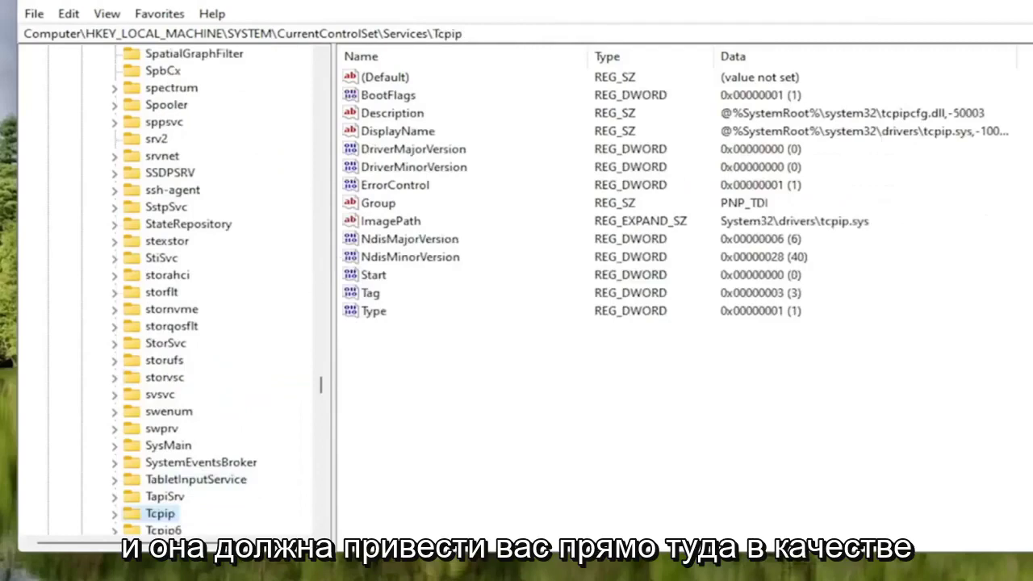
Step: Expand Tcpip\Parameters\Interfaces and widen the key tree to show more of the interface key names
scroll(88, 398, "down", 2)
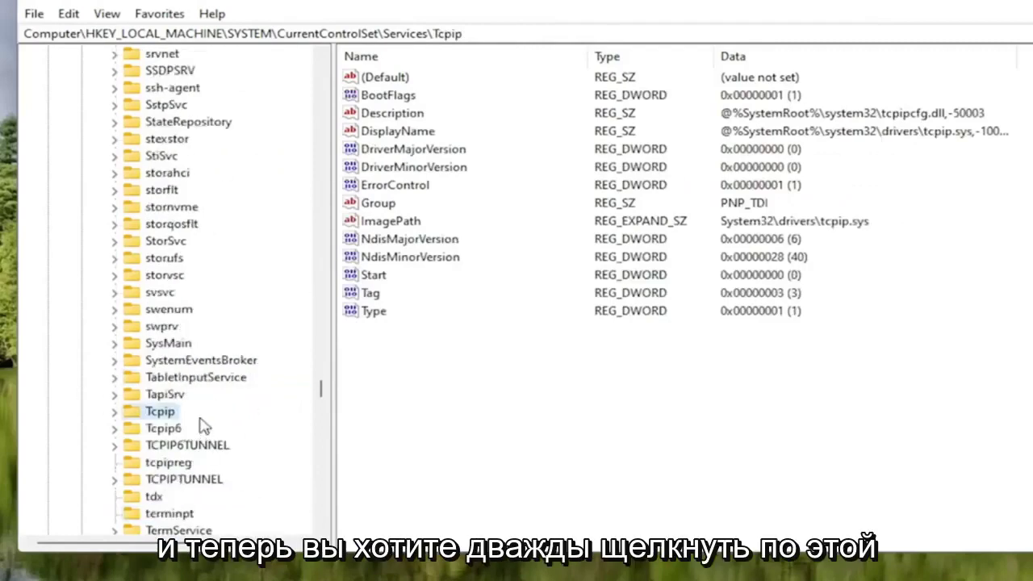
scroll(203, 400, "down", 2)
double_click(160, 309)
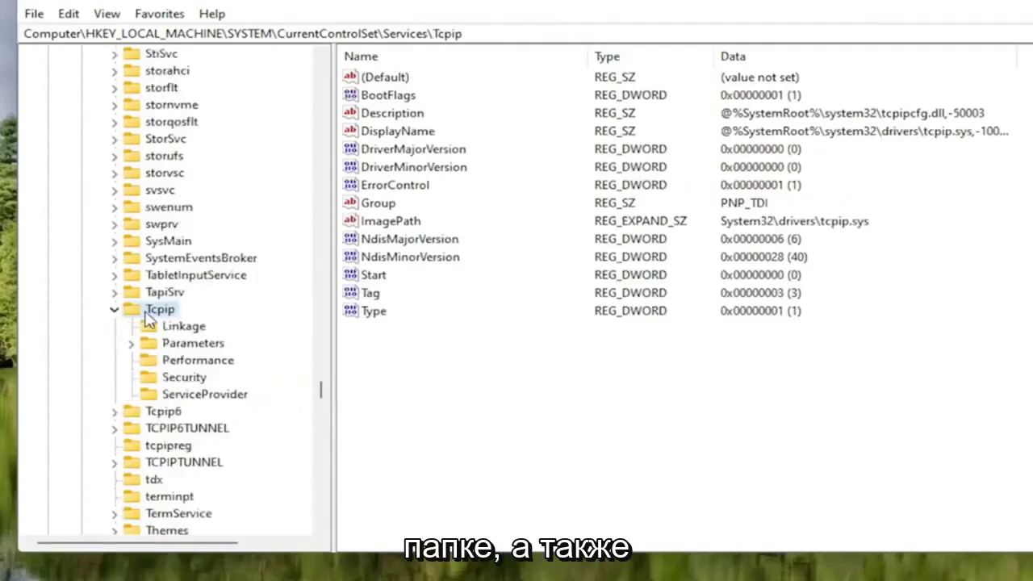
double_click(170, 344)
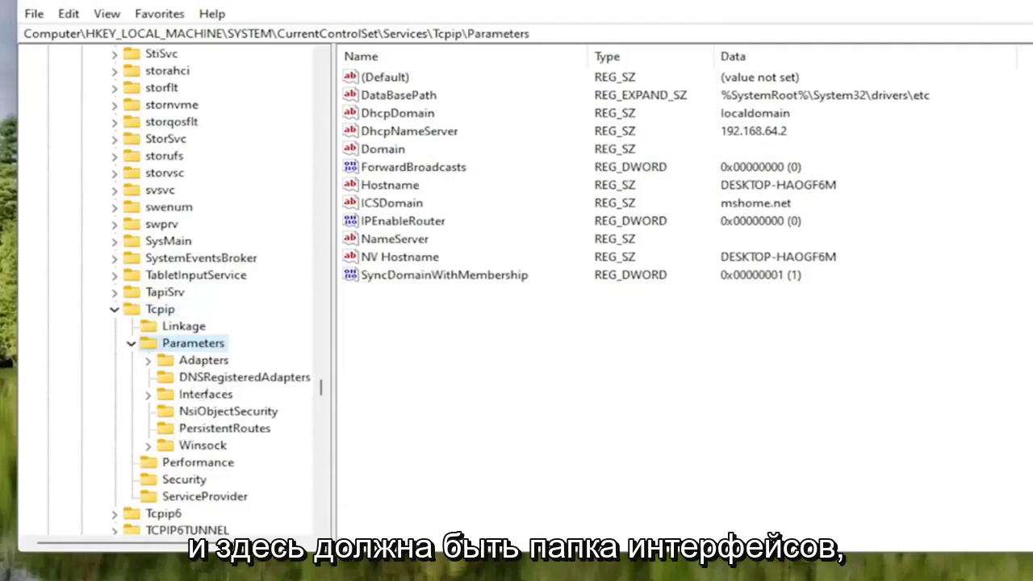
left_click(178, 397)
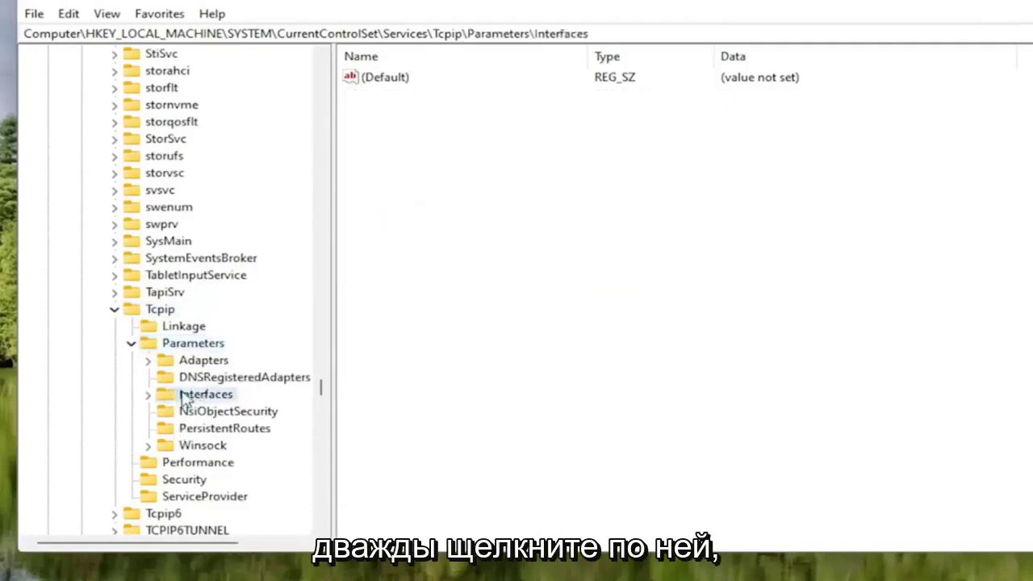
double_click(182, 399)
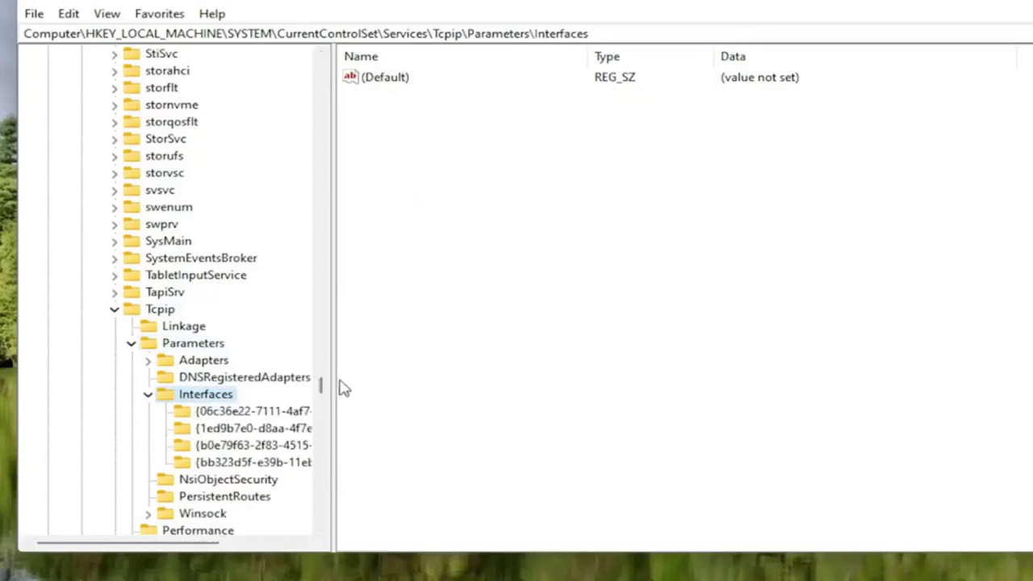
left_click_drag(333, 379, 389, 378)
left_click(273, 410)
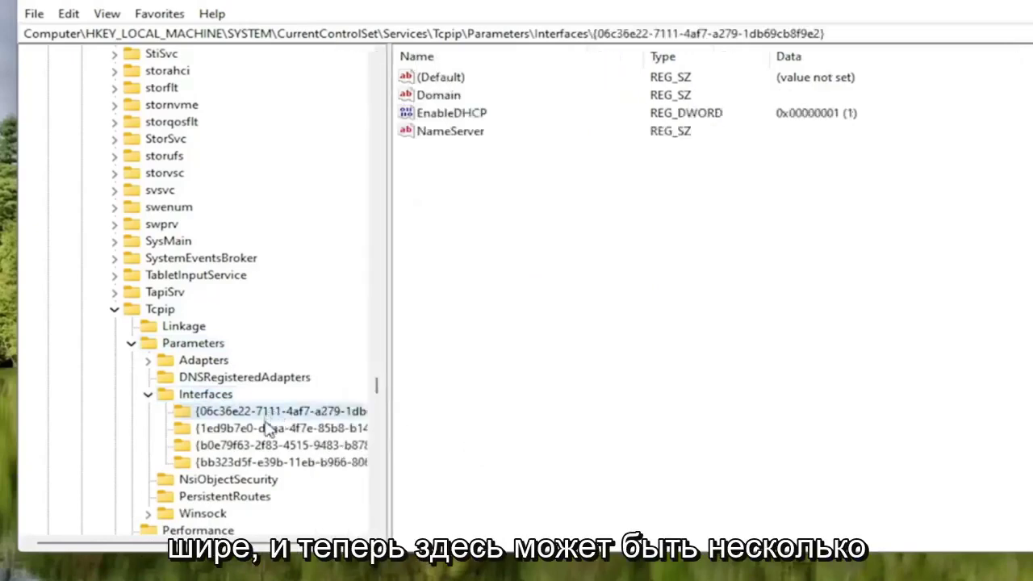
left_click(268, 427)
key("Down")
key("Down")
key("Up")
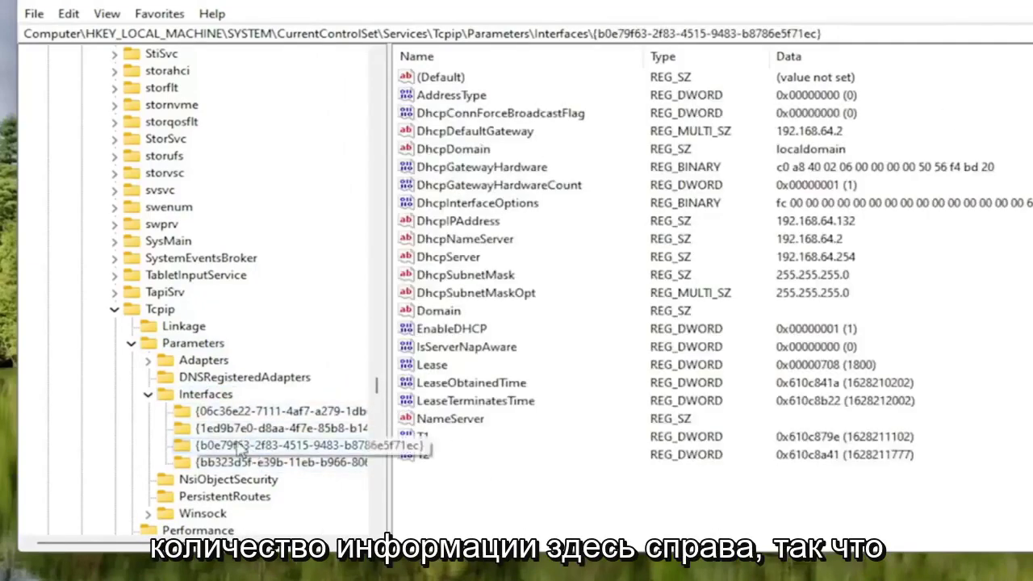
left_click(203, 462)
left_click(205, 427)
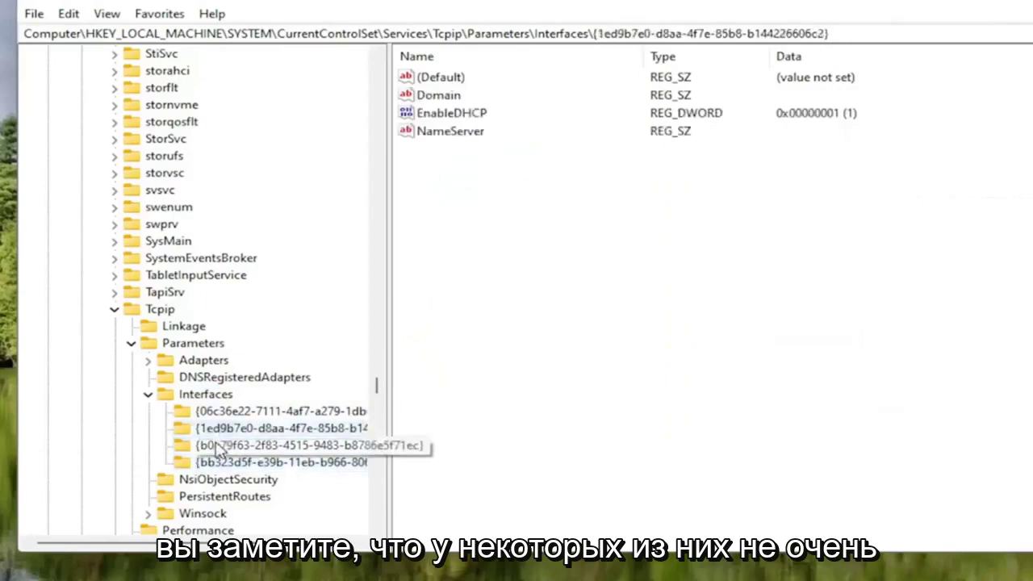
left_click(206, 410)
left_click(242, 428)
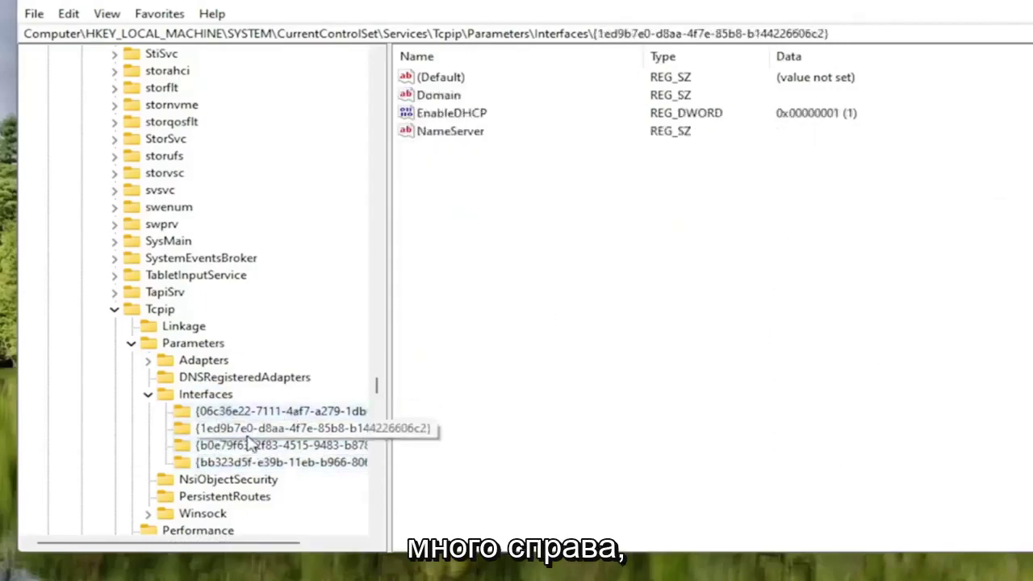
left_click(242, 444)
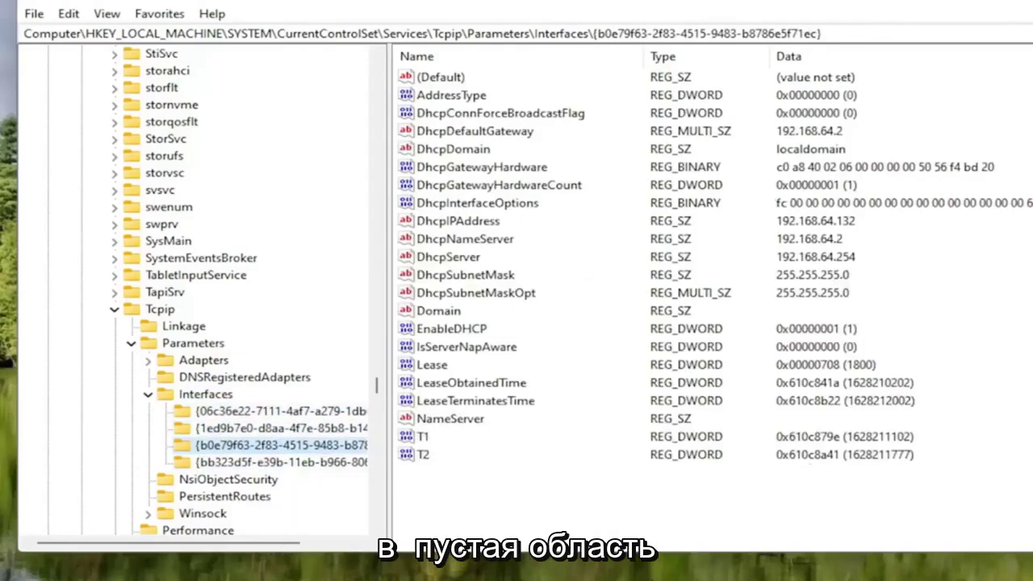
Step: Create a DWORD (32-bit) value named TCPackFrequency in the selected interface key
right_click(445, 491)
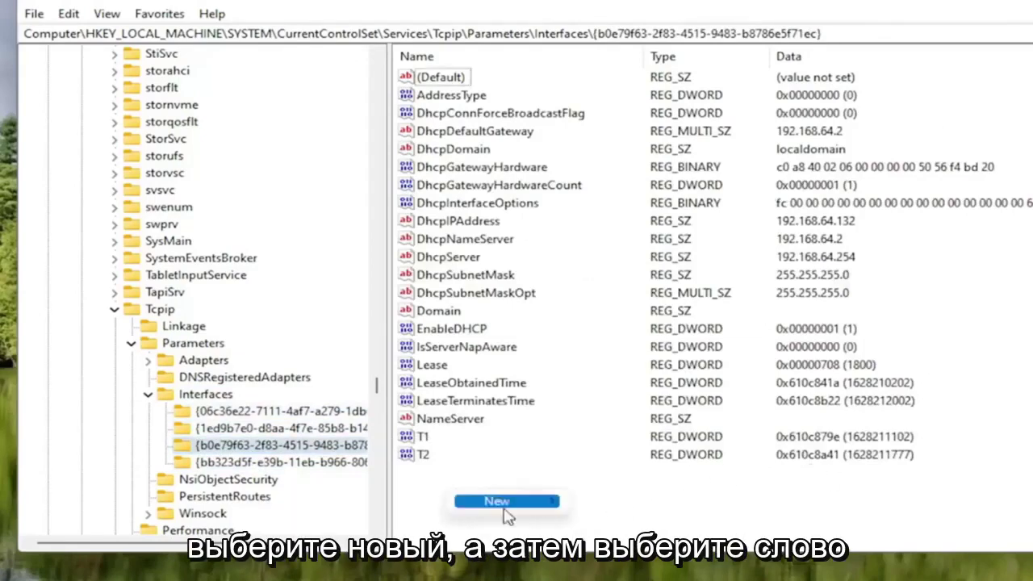
mouse_move(507, 501)
left_click(640, 539)
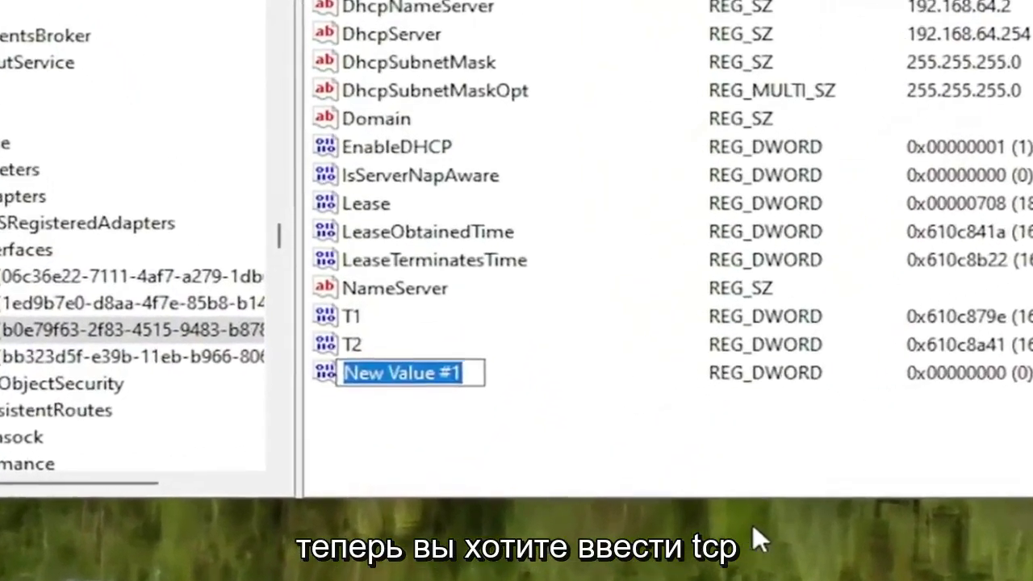
type("TCP")
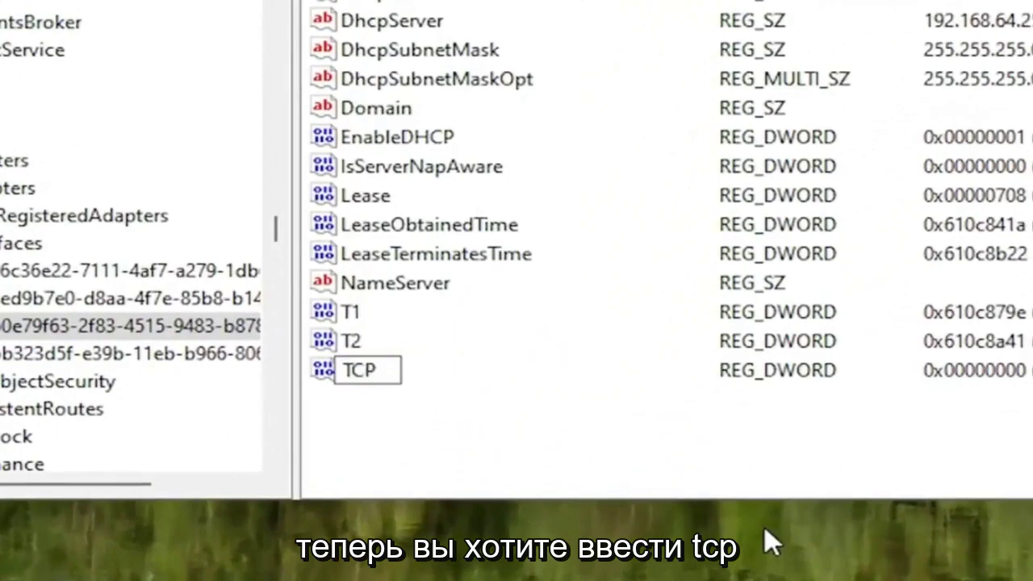
type("ack")
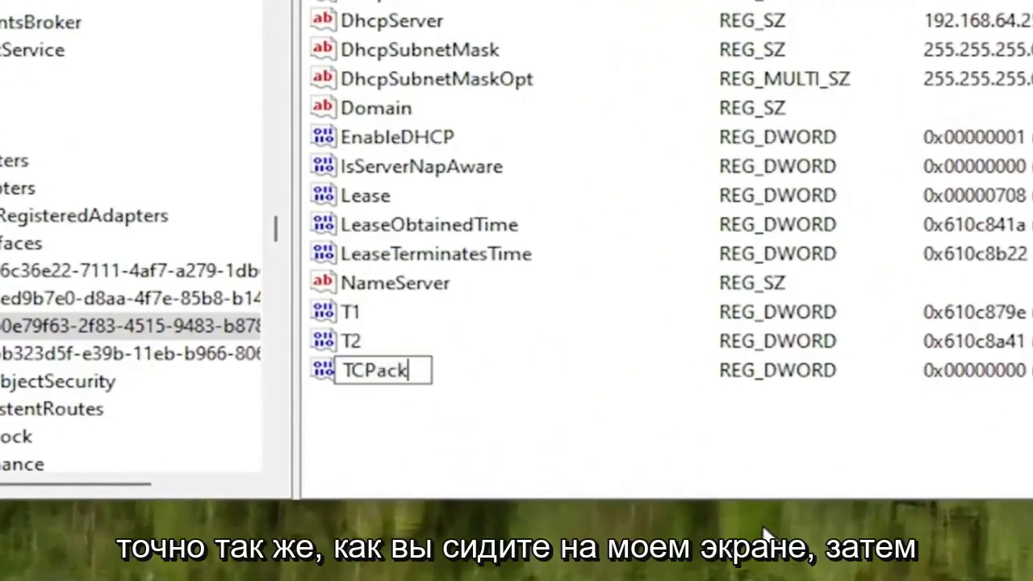
type("Frequ")
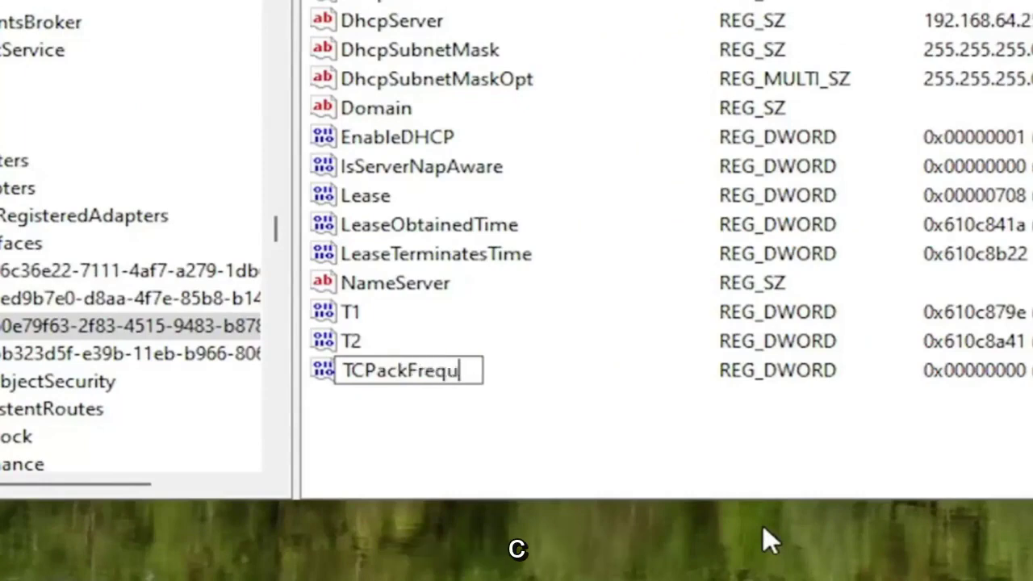
type("ebnc")
key("BackSpace")
key("BackSpace")
type("ncy")
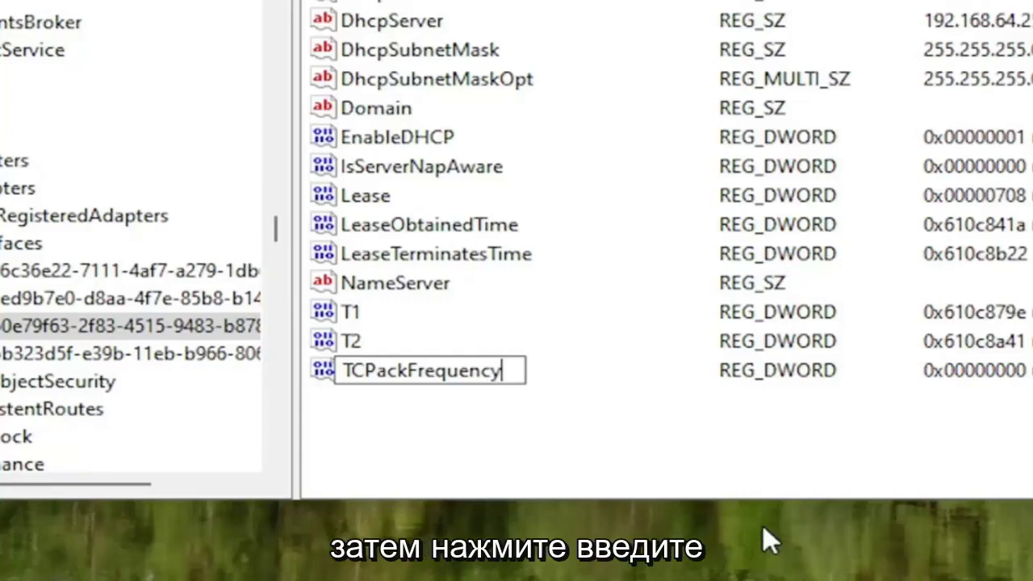
key("Return")
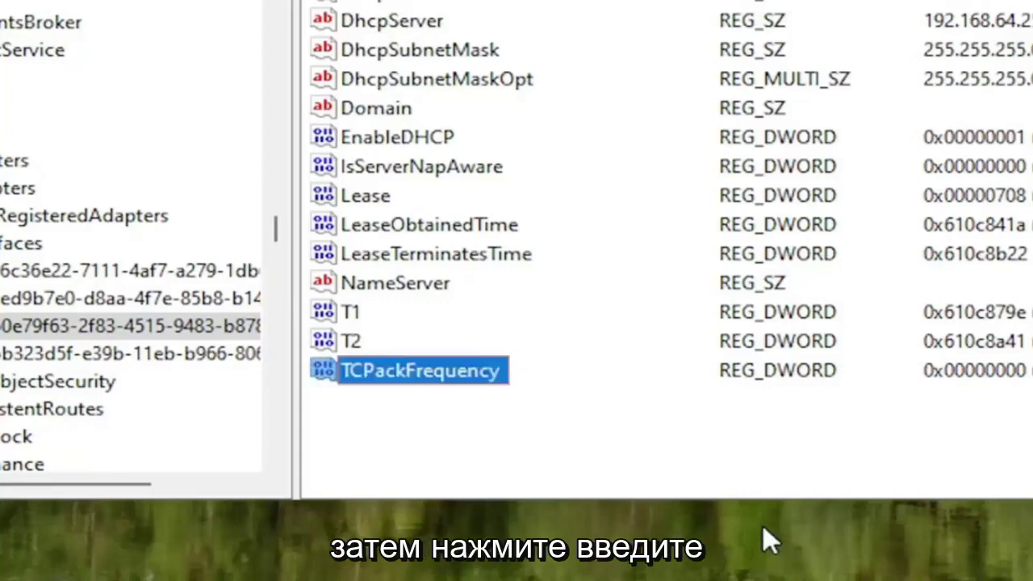
left_click(447, 419)
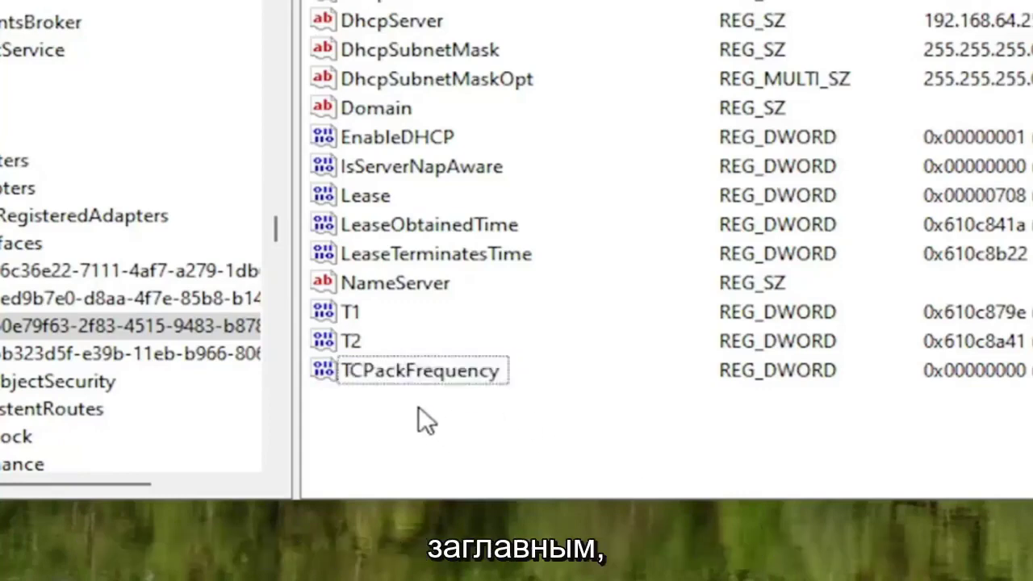
Step: Create a second DWORD (32-bit) value named TCPNoDelay in the same interface key
right_click(418, 406)
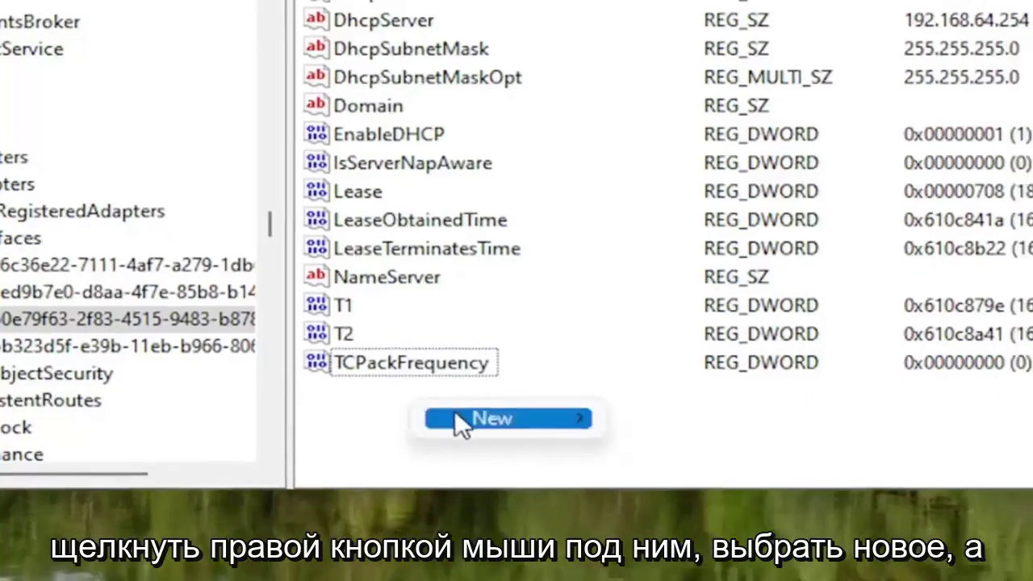
mouse_move(503, 421)
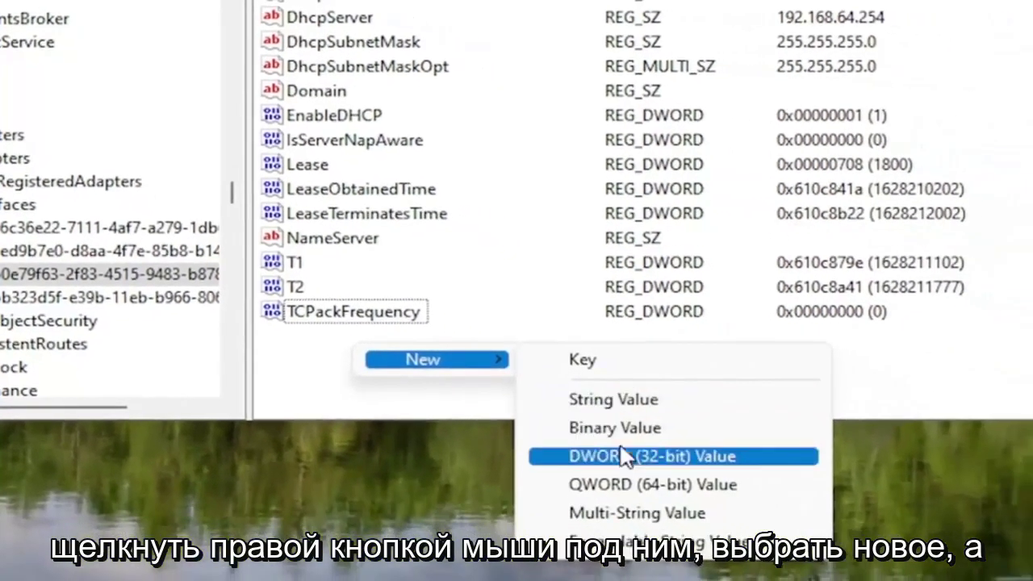
left_click(658, 486)
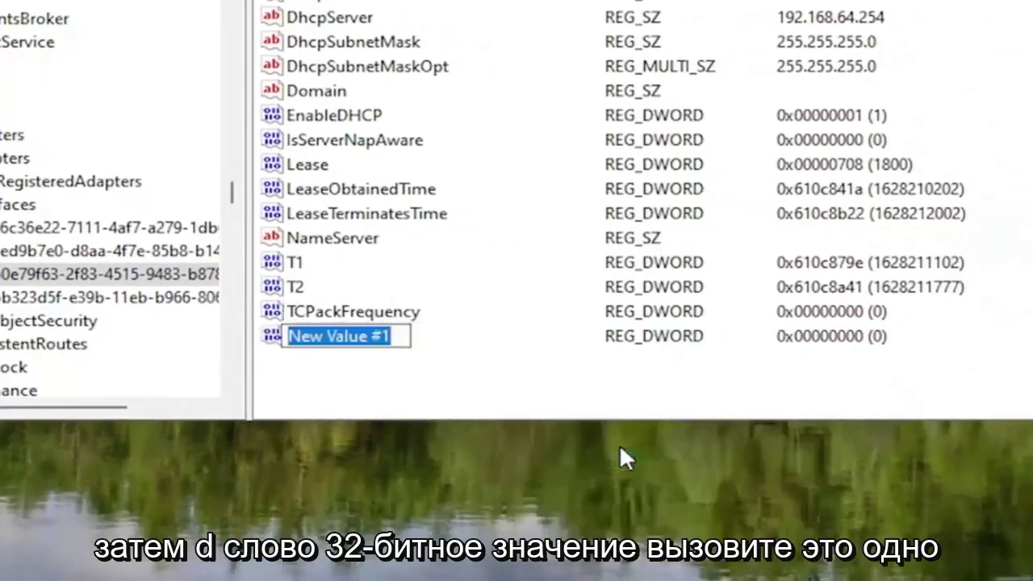
type("TCP")
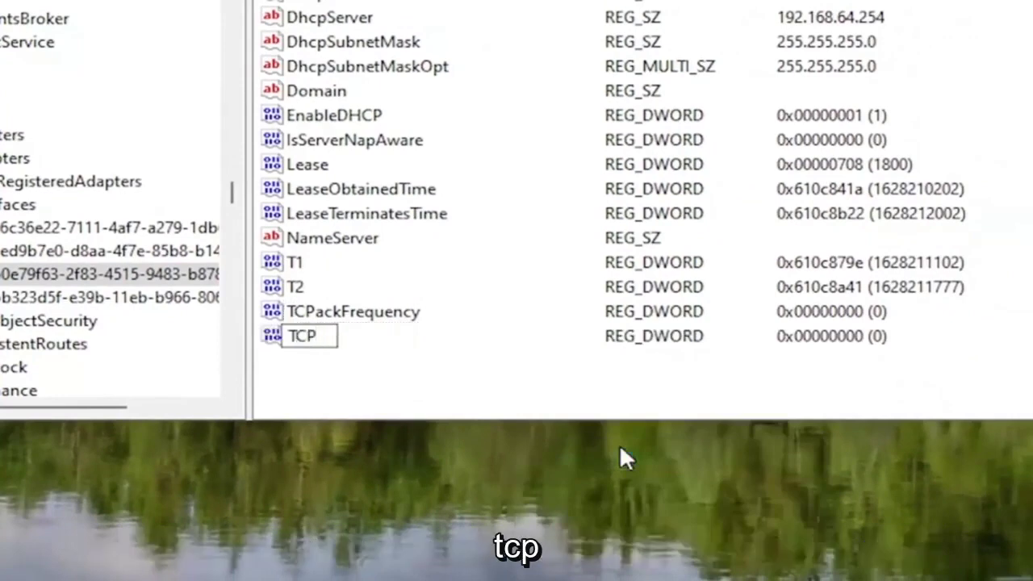
type("NoDela")
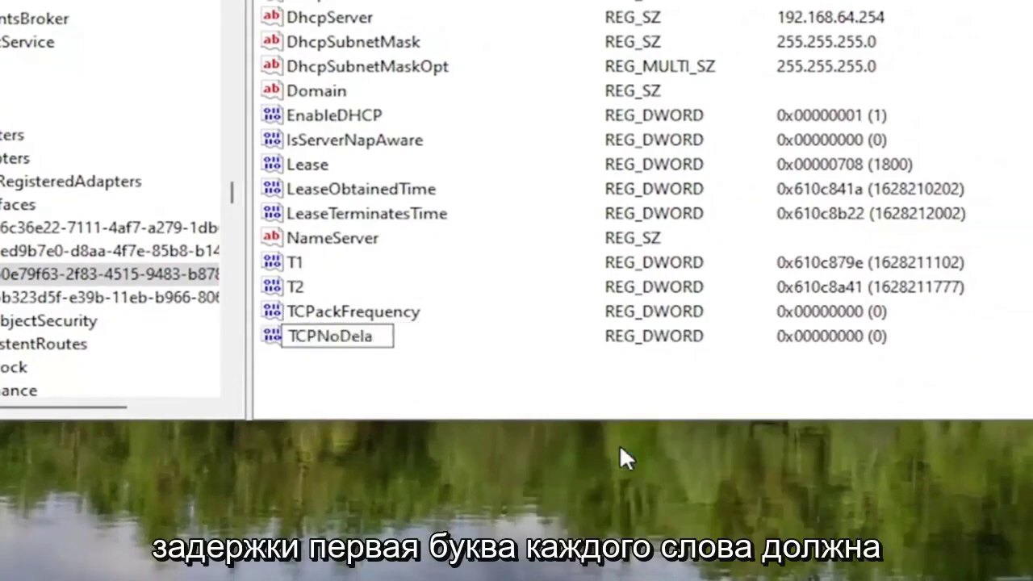
type("y")
key("Return")
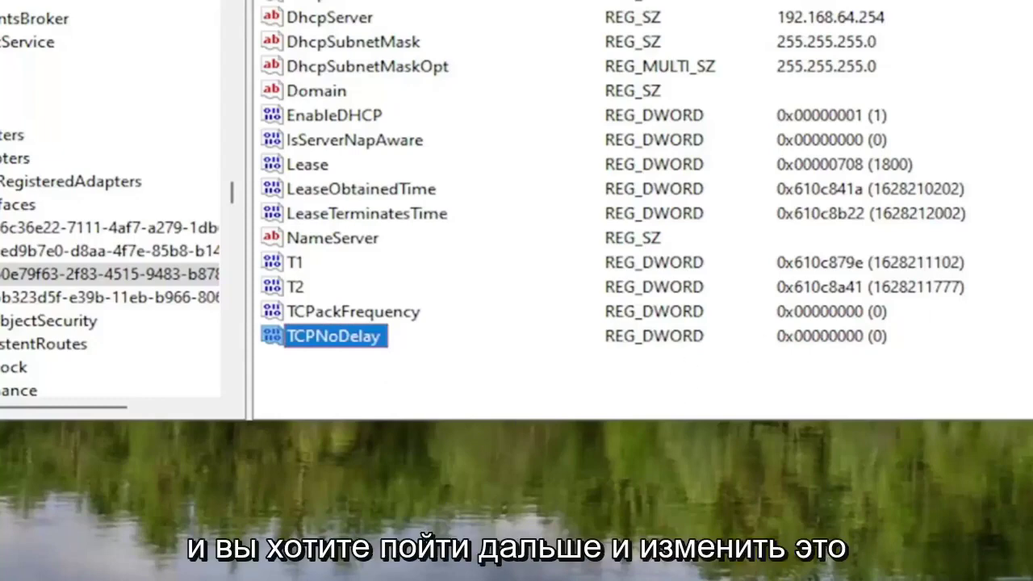
Step: Set the value data of TCPackFrequency to 1
double_click(386, 312)
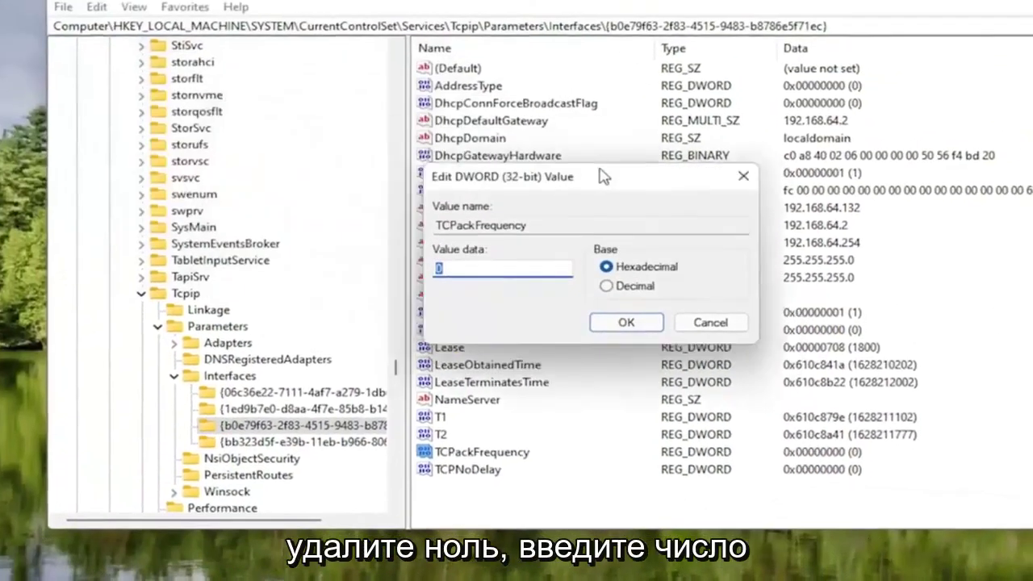
key("BackSpace")
type("1")
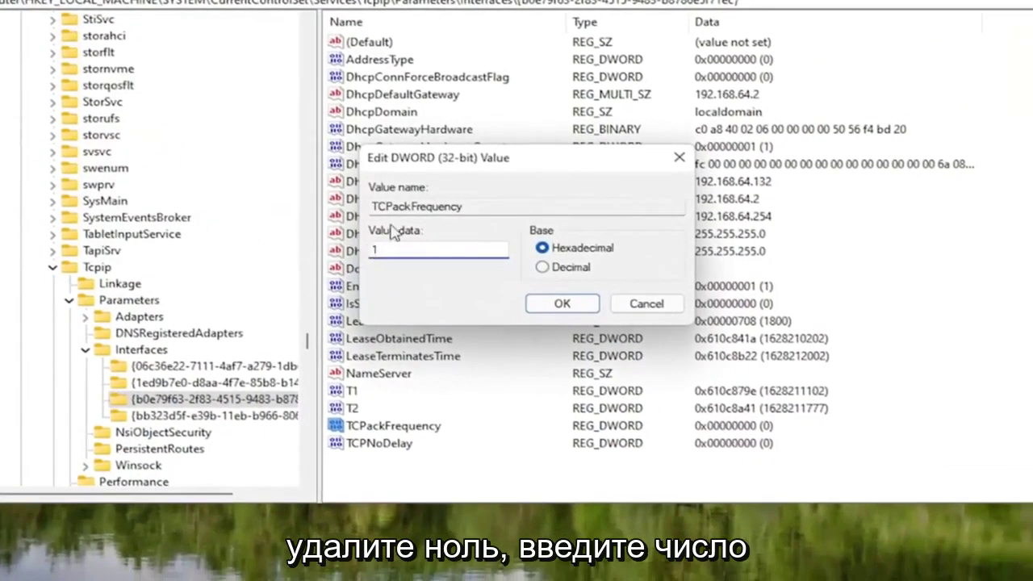
left_click(562, 304)
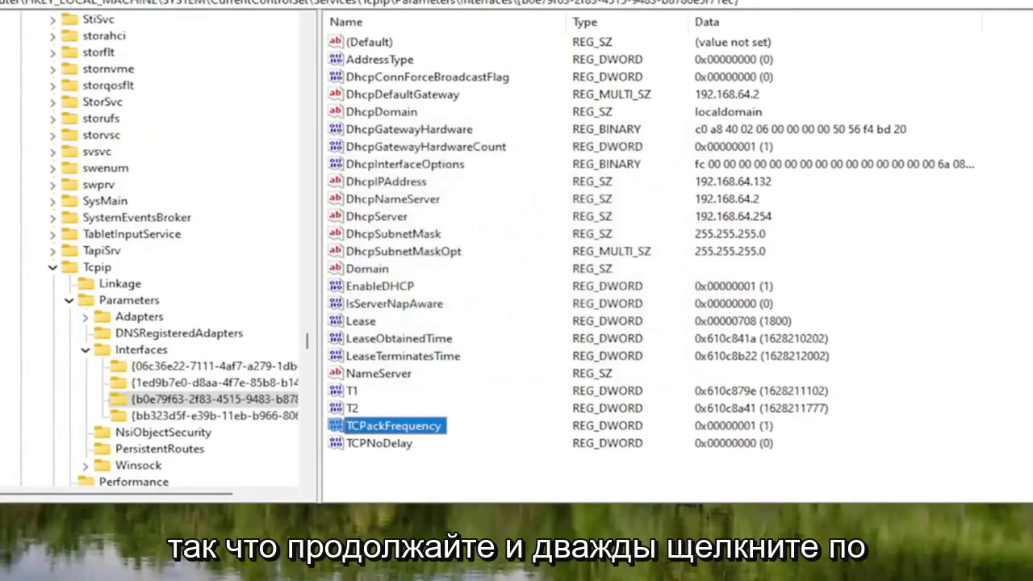
Step: Set the value data of TCPNoDelay in the interface key to 1
double_click(379, 443)
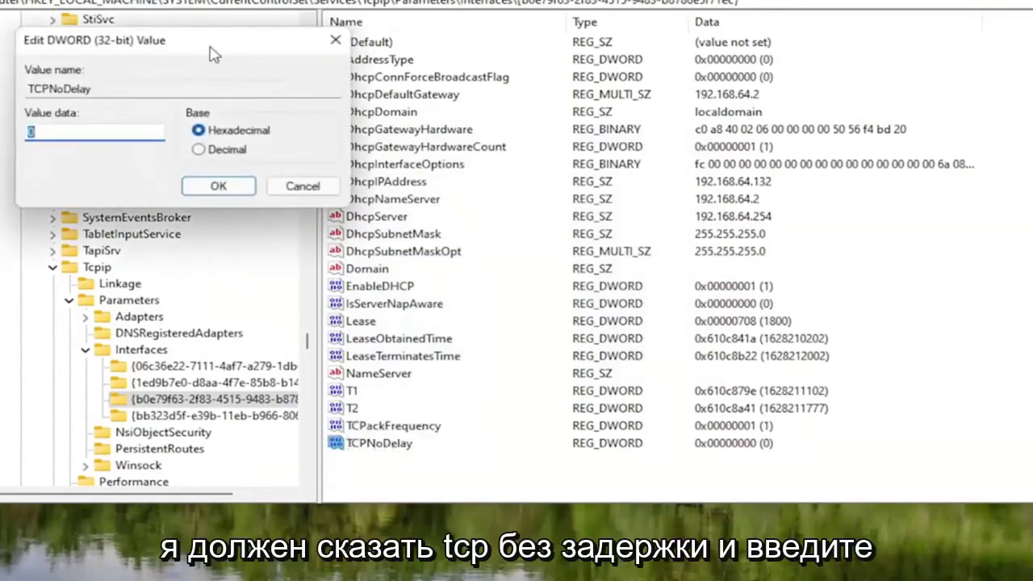
left_click_drag(213, 54, 492, 171)
type("1")
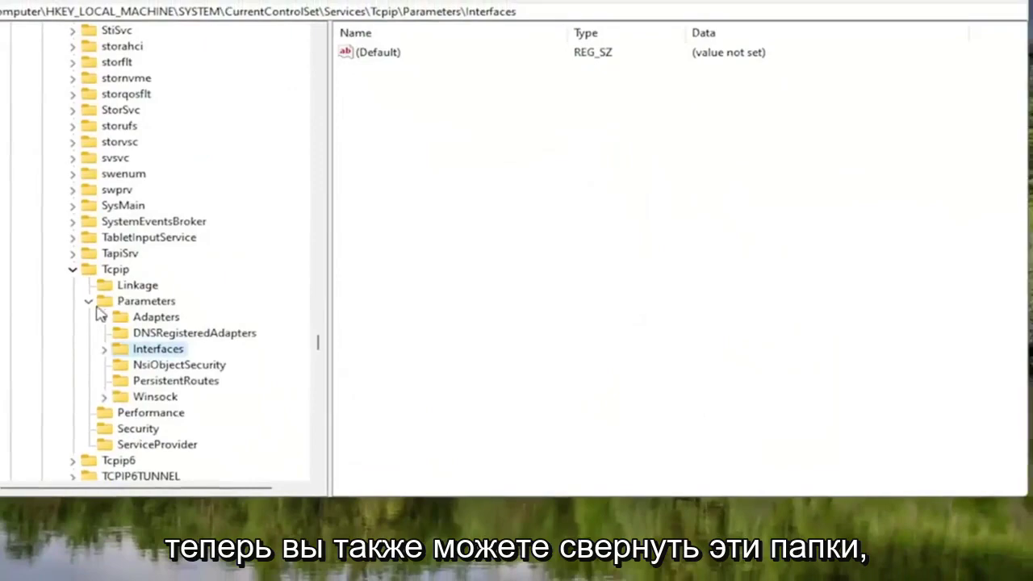
Step: Collapse the expanded Parameters, Tcpip, Services, CurrentControlSet and SYSTEM keys in the registry tree
left_click(88, 301)
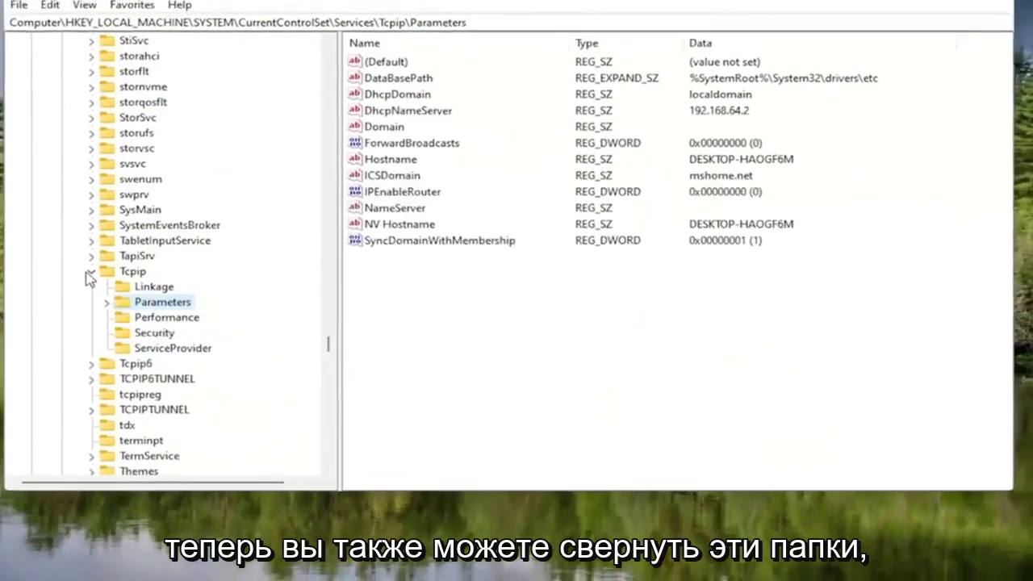
left_click(72, 268)
scroll(250, 166, "up", 8)
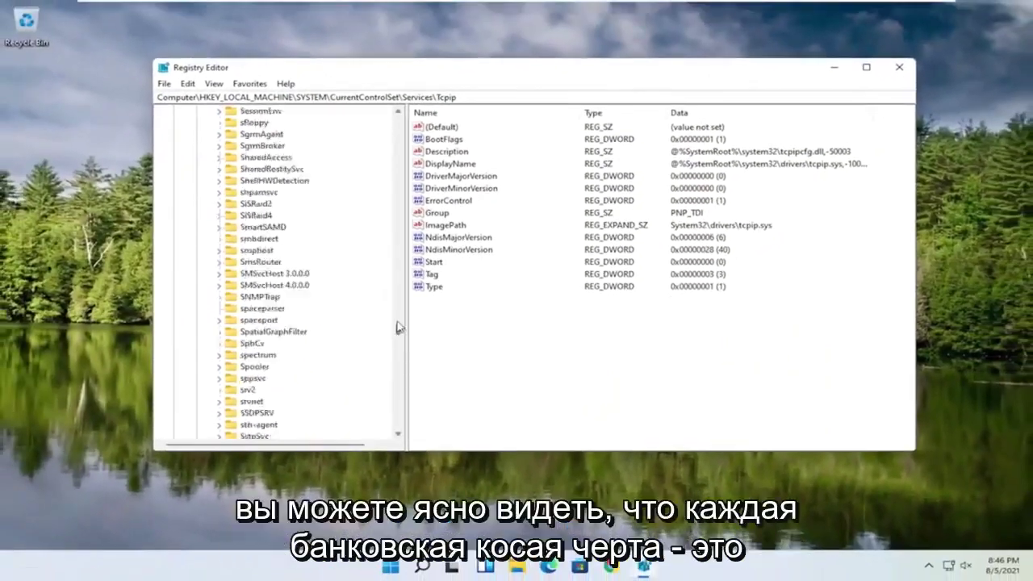
left_click_drag(401, 331, 397, 119)
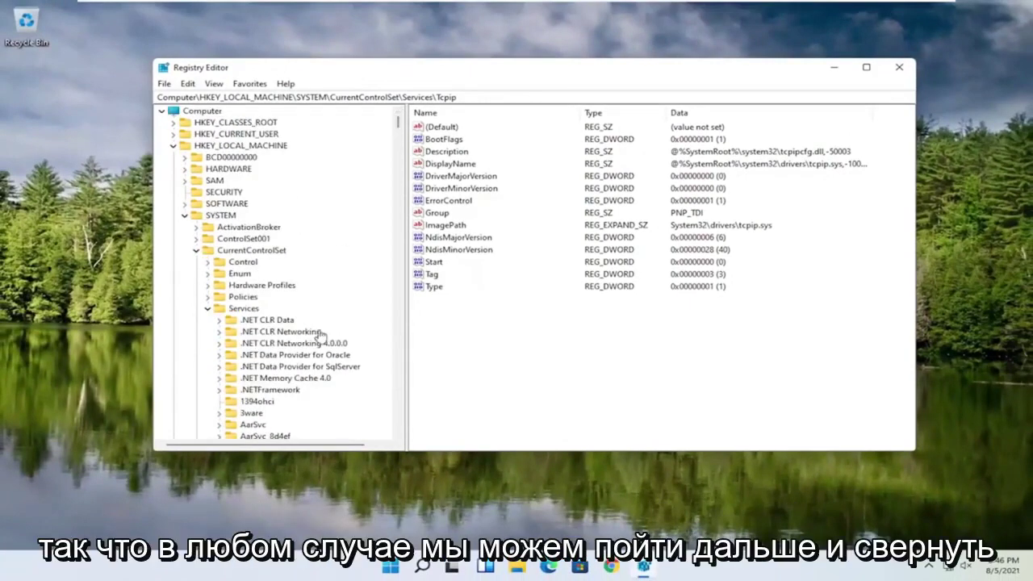
left_click(208, 309)
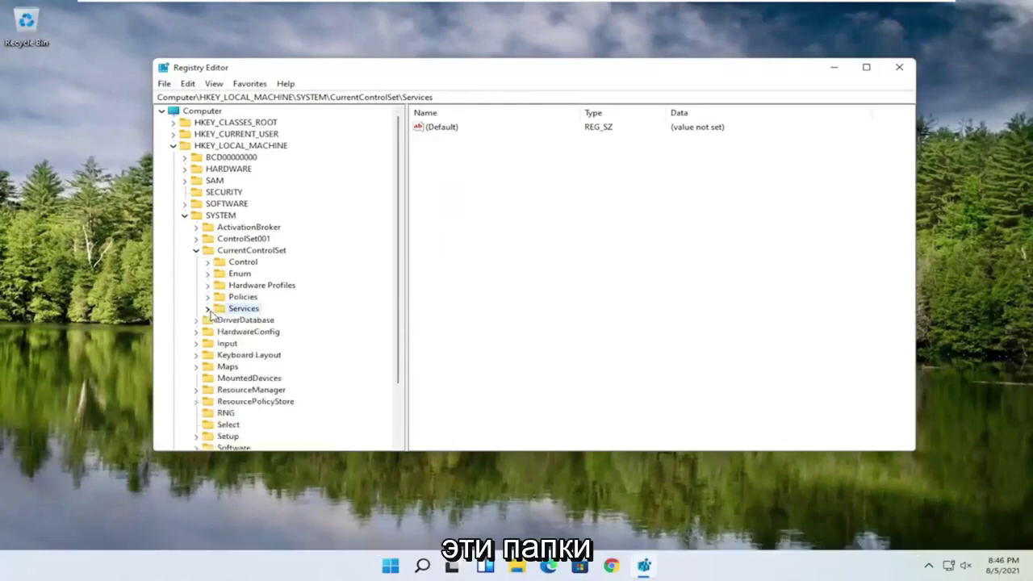
left_click(196, 250)
left_click(185, 215)
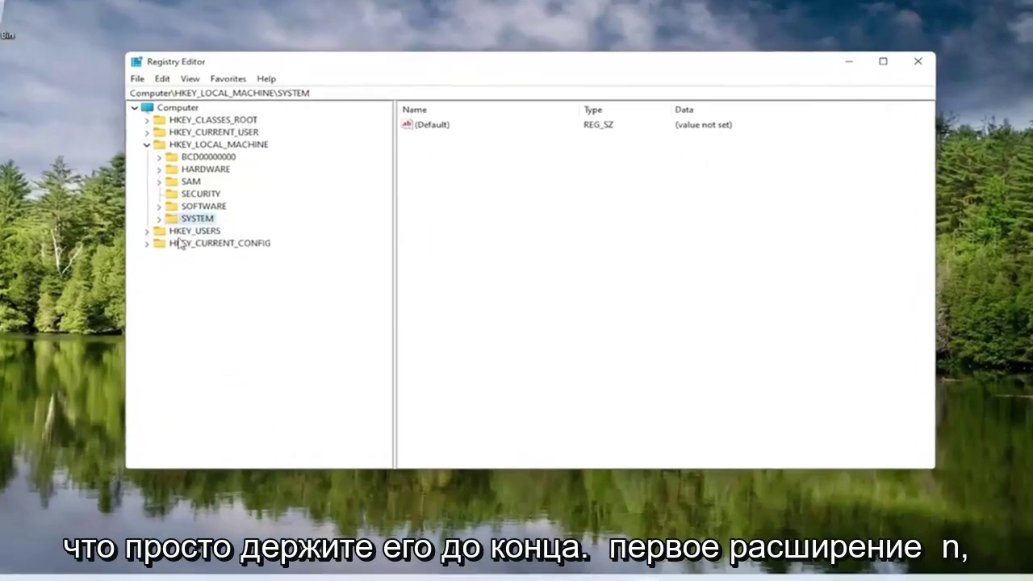
Step: Expand the registry path HKEY_LOCAL_MACHINE\SOFTWARE\Microsoft
left_click(183, 144)
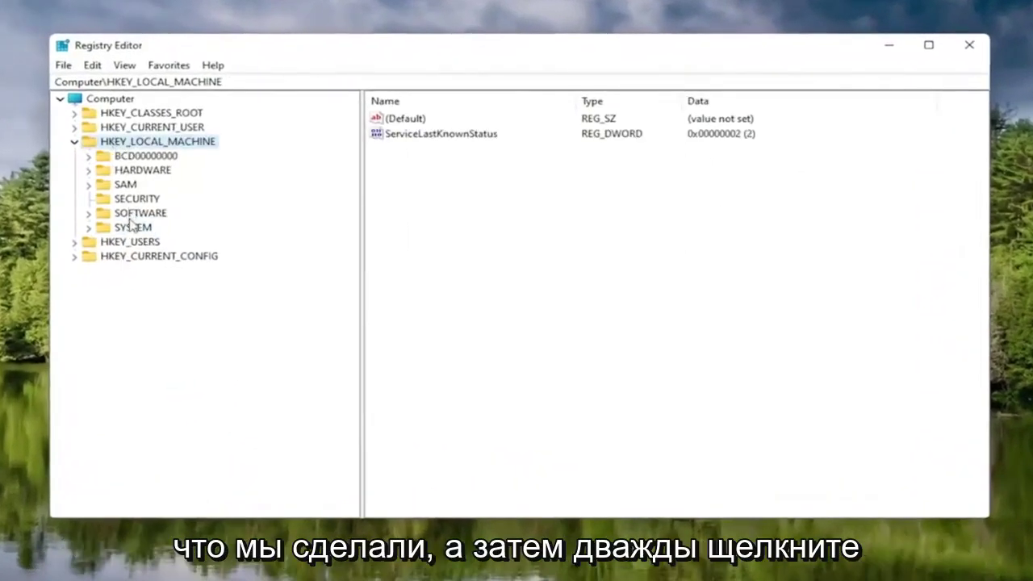
double_click(139, 214)
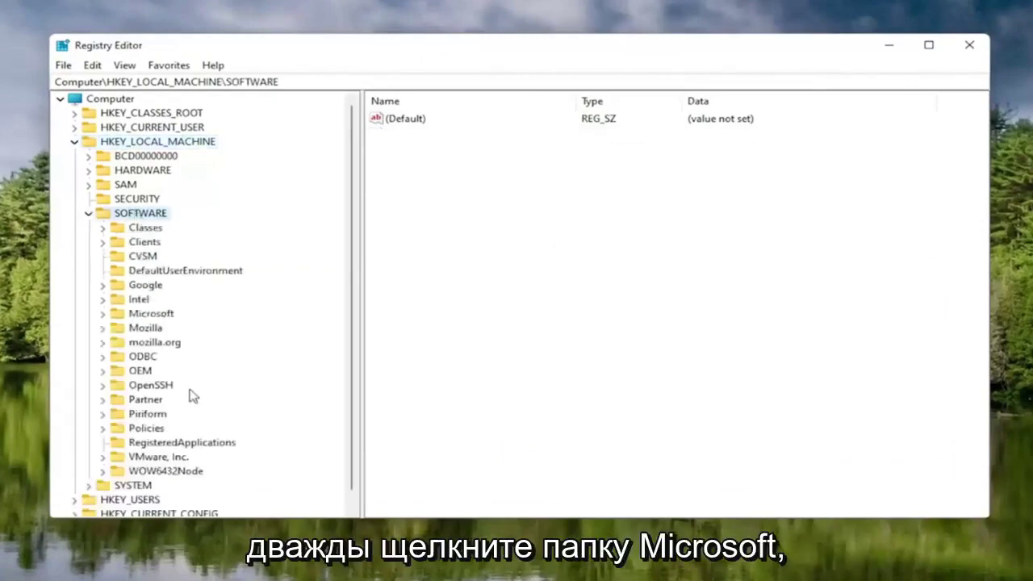
double_click(143, 319)
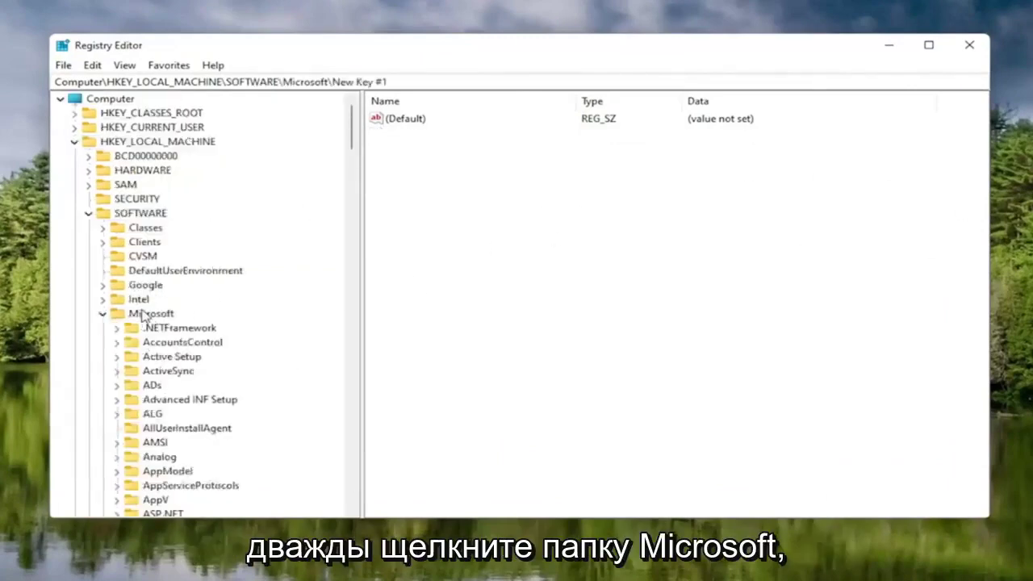
Step: Create a new subkey under HKEY_LOCAL_MACHINE\SOFTWARE\Microsoft
right_click(138, 315)
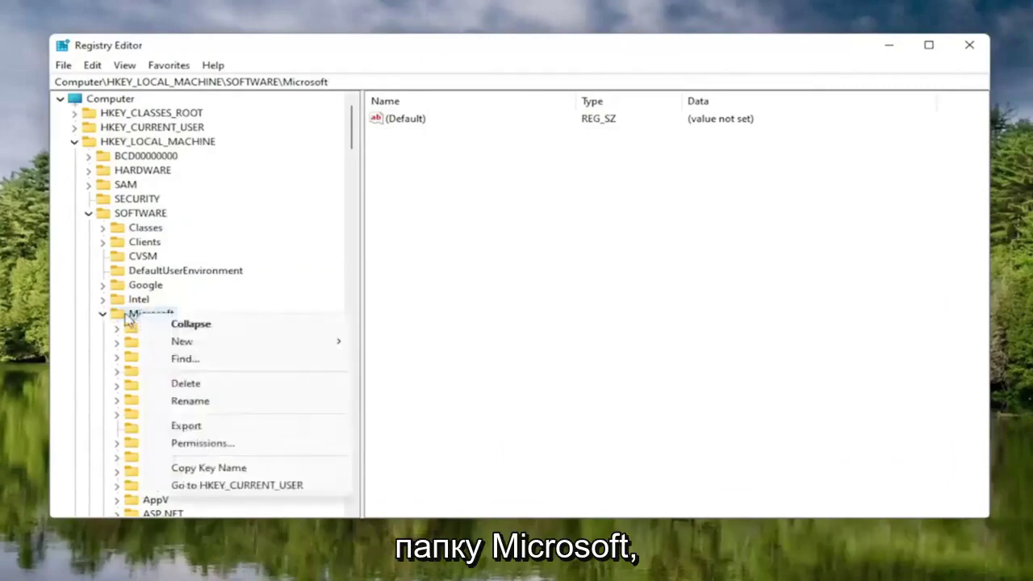
key("Escape")
right_click(134, 314)
mouse_move(193, 347)
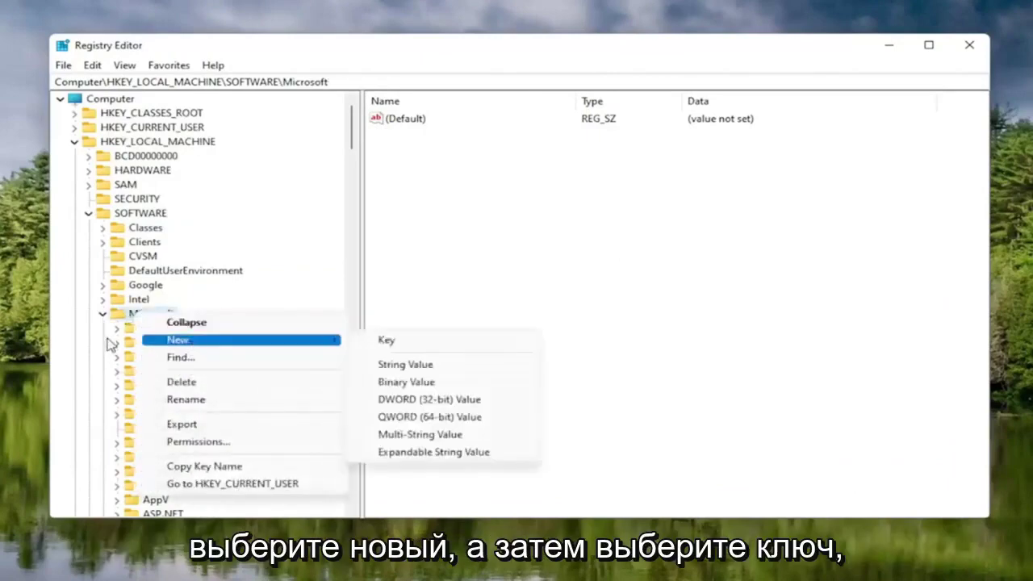
left_click(387, 342)
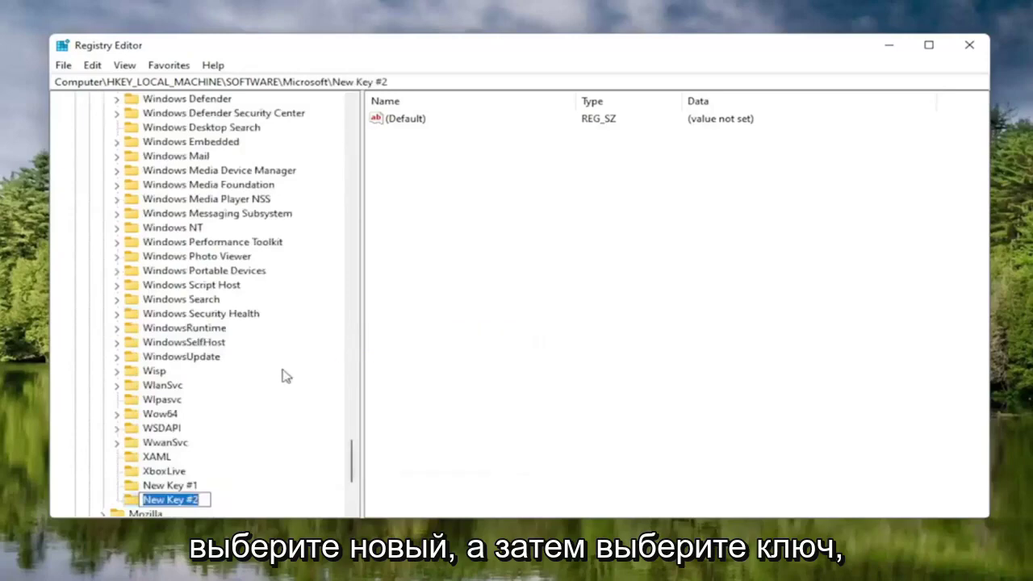
Step: Delete the leftover New Key #1 under the Microsoft key
scroll(234, 395, "down", 1)
key("Delete")
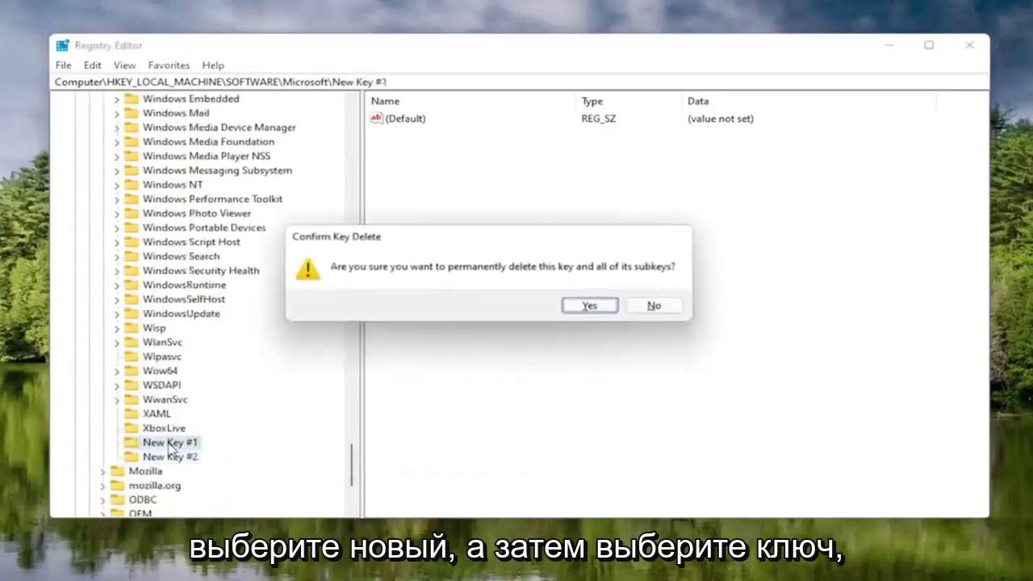
key("Return")
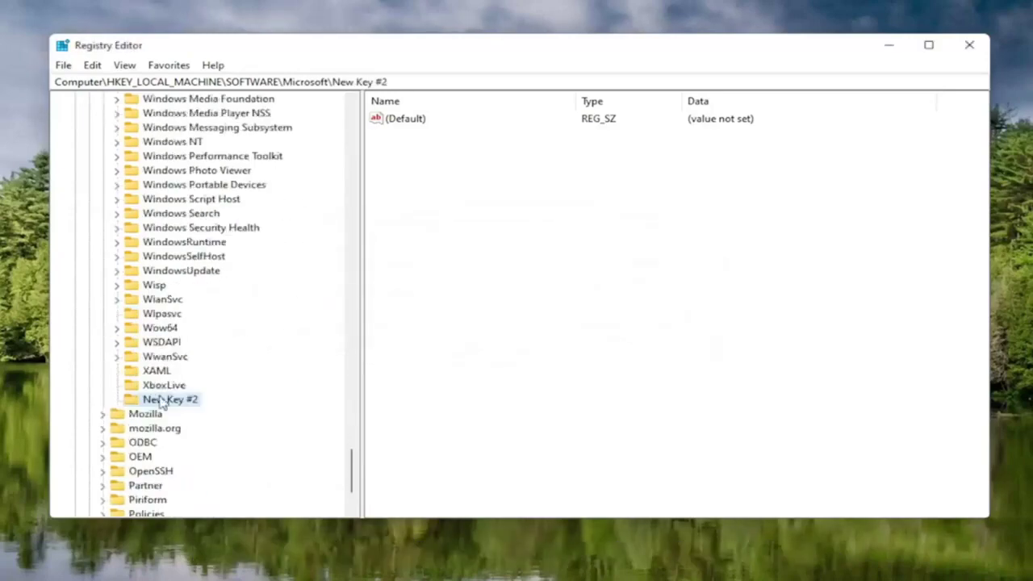
Step: Rename the New Key #2 subkey under Microsoft as New Key #1
right_click(165, 400)
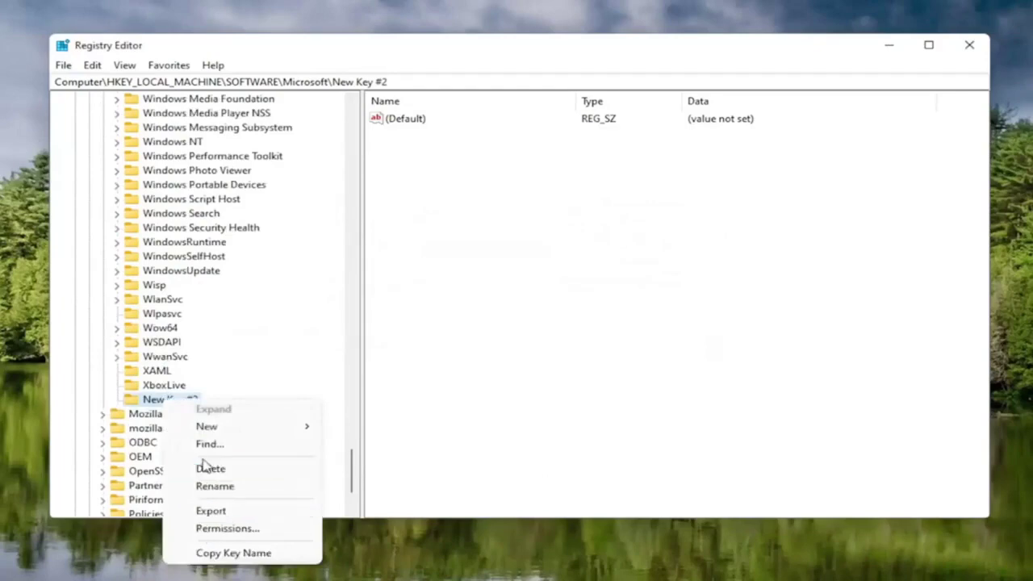
left_click(214, 486)
key("End")
type("1")
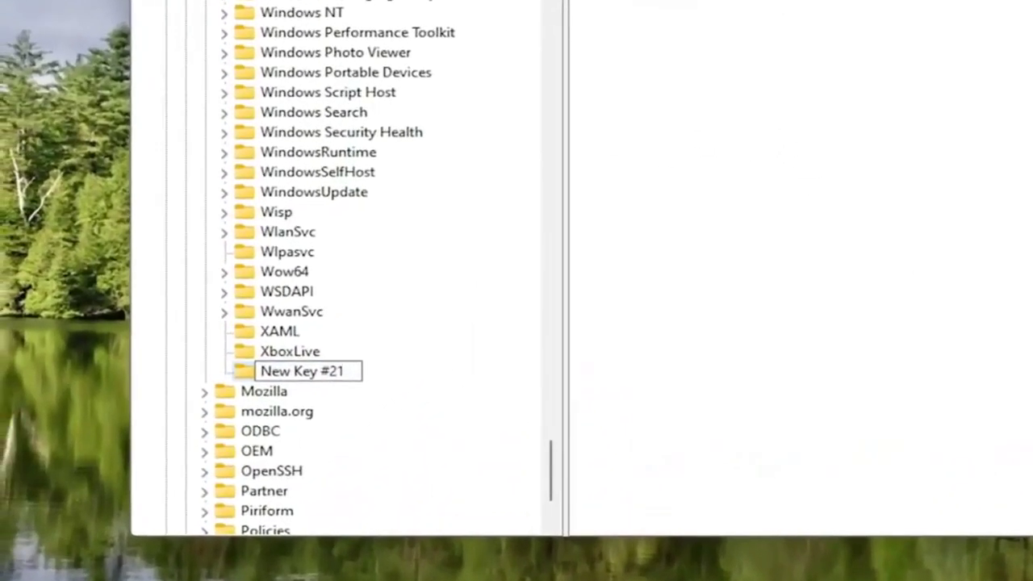
key("BackSpace")
key("BackSpace")
type("1")
key("Return")
scroll(318, 202, "up", 1)
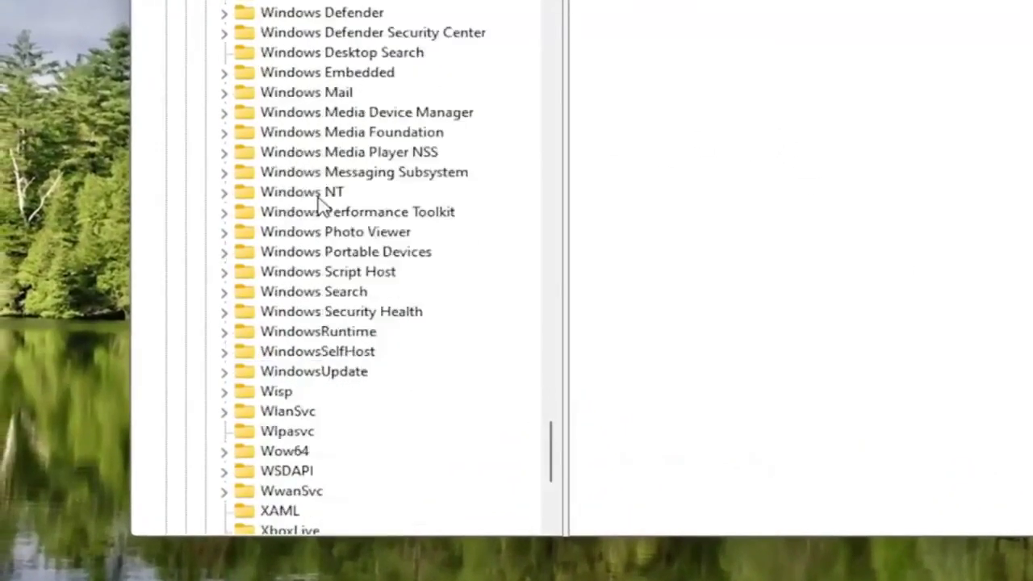
scroll(317, 202, "down", 4)
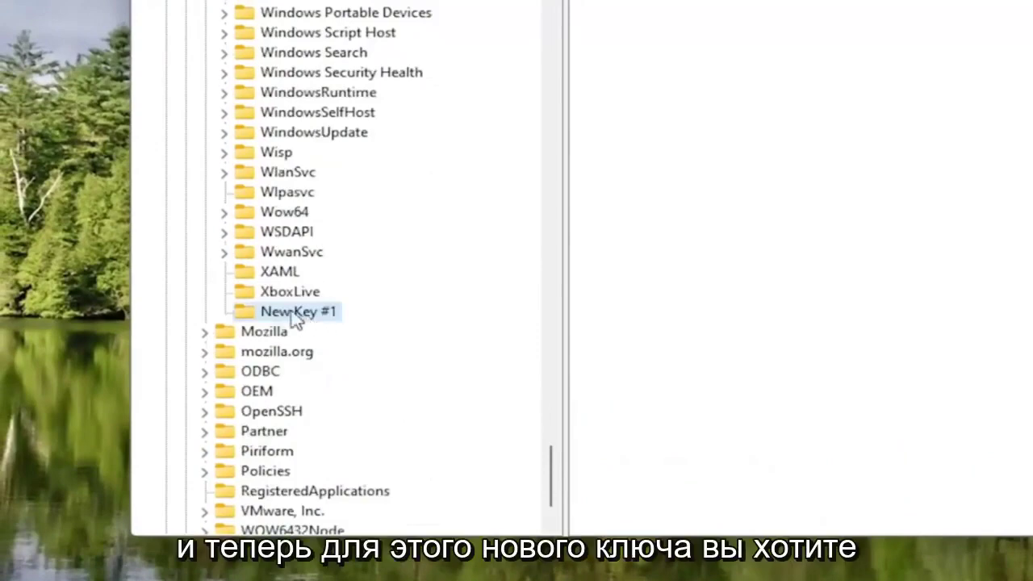
Step: Try to rename New Key #1 as MSMQ and delete that key from the Microsoft key
right_click(296, 319)
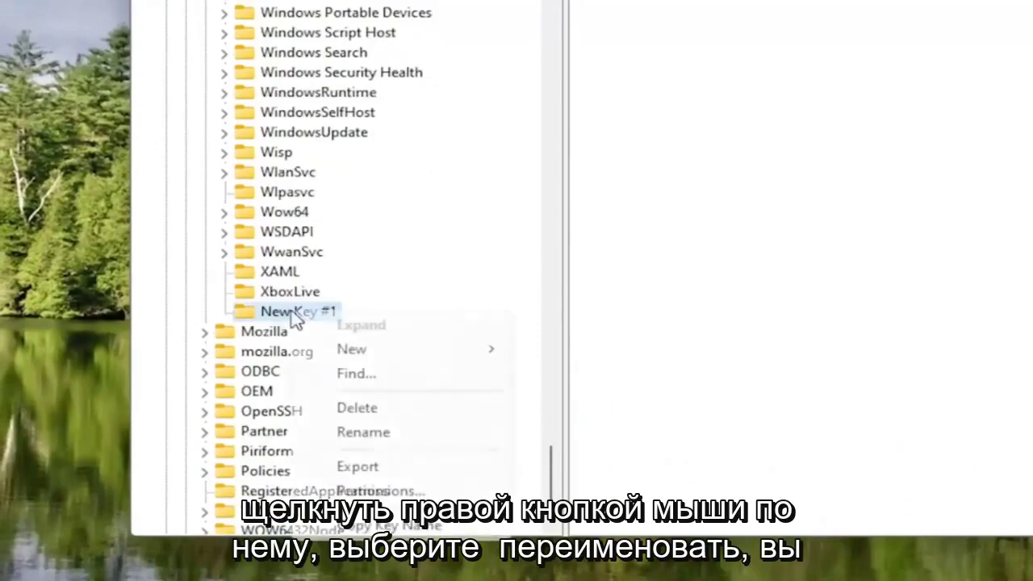
left_click(364, 433)
type("MSMQ")
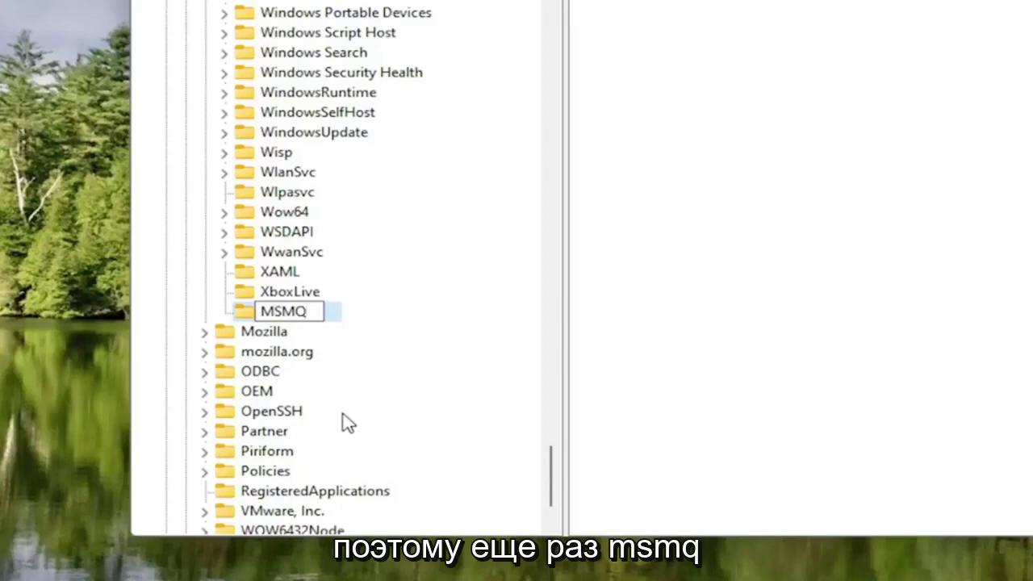
key("Return")
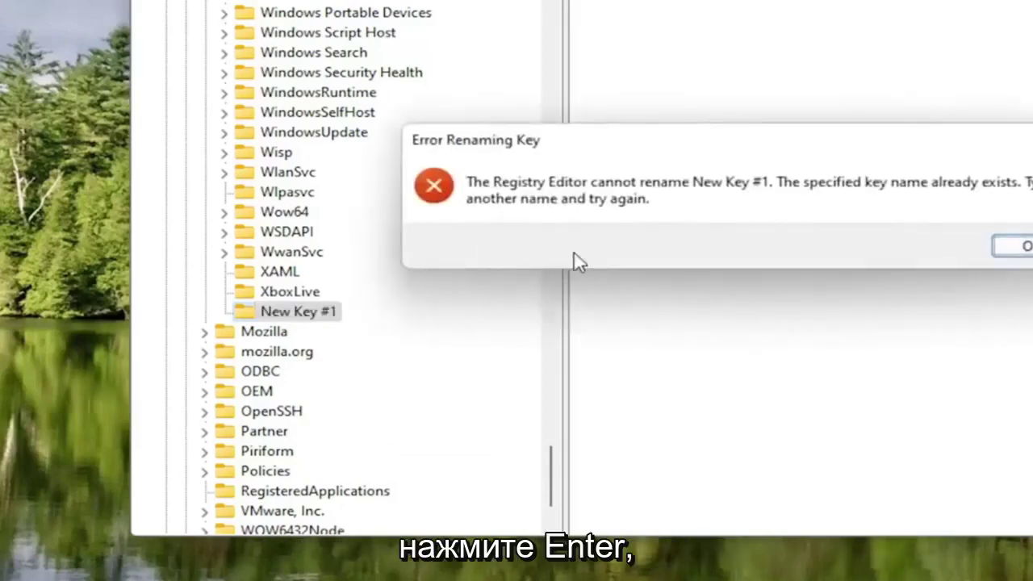
left_click(1012, 247)
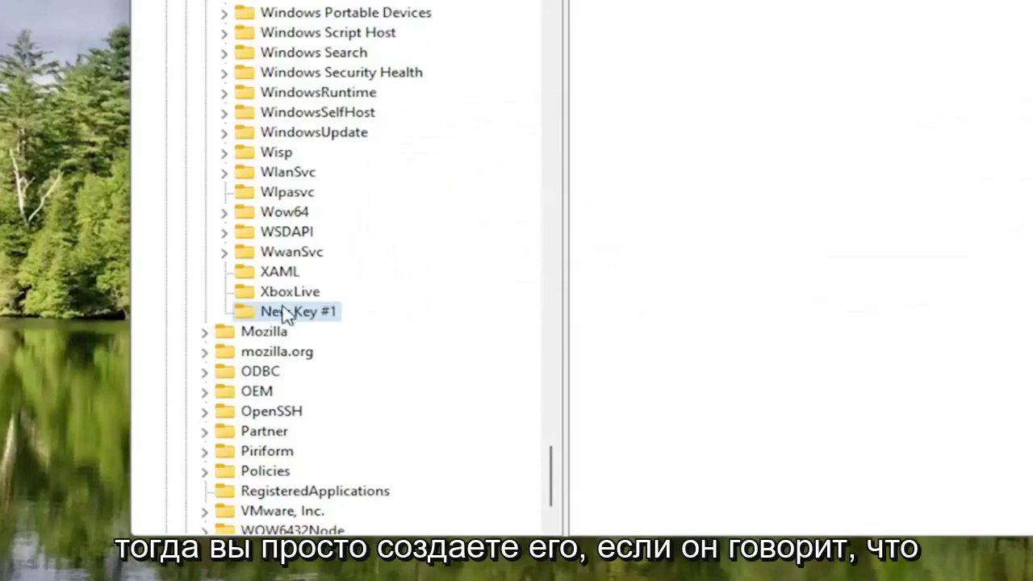
key("Delete")
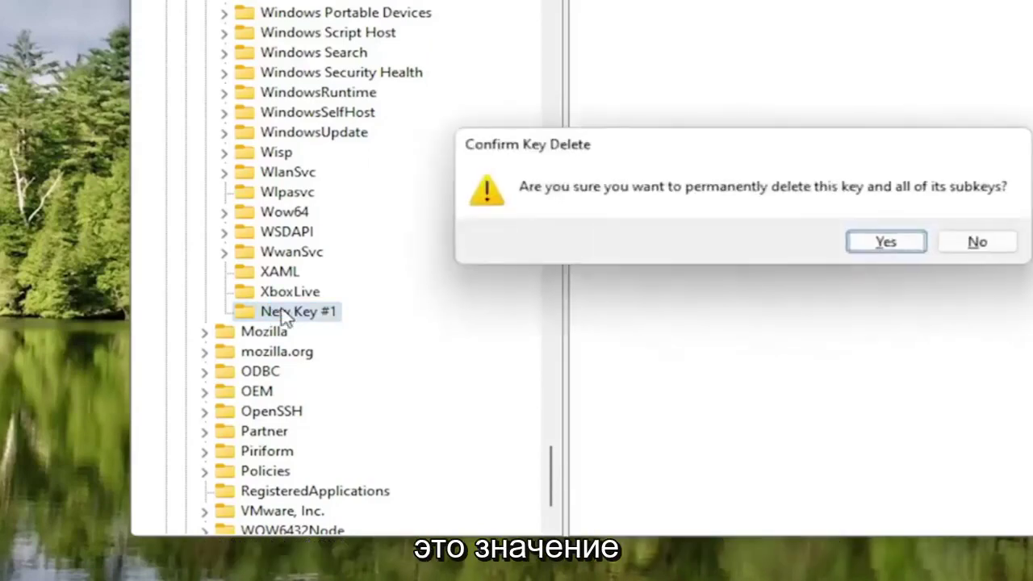
key("Return")
Step: Find and select the existing MSMQ subkey under HKEY_LOCAL_MACHINE\SOFTWARE\Microsoft
scroll(295, 254, "up", 8)
scroll(306, 274, "up", 6)
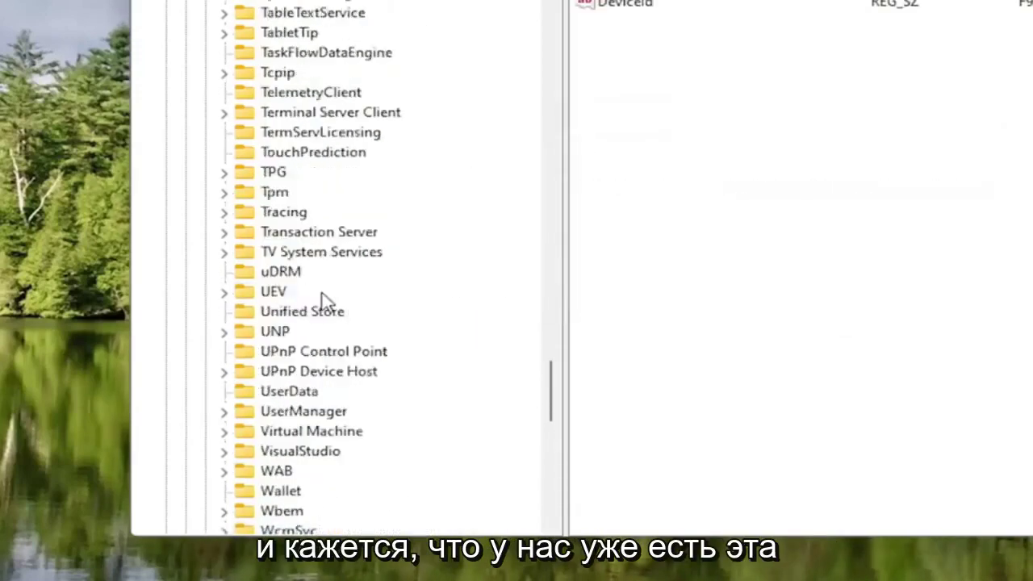
scroll(322, 300, "up", 9)
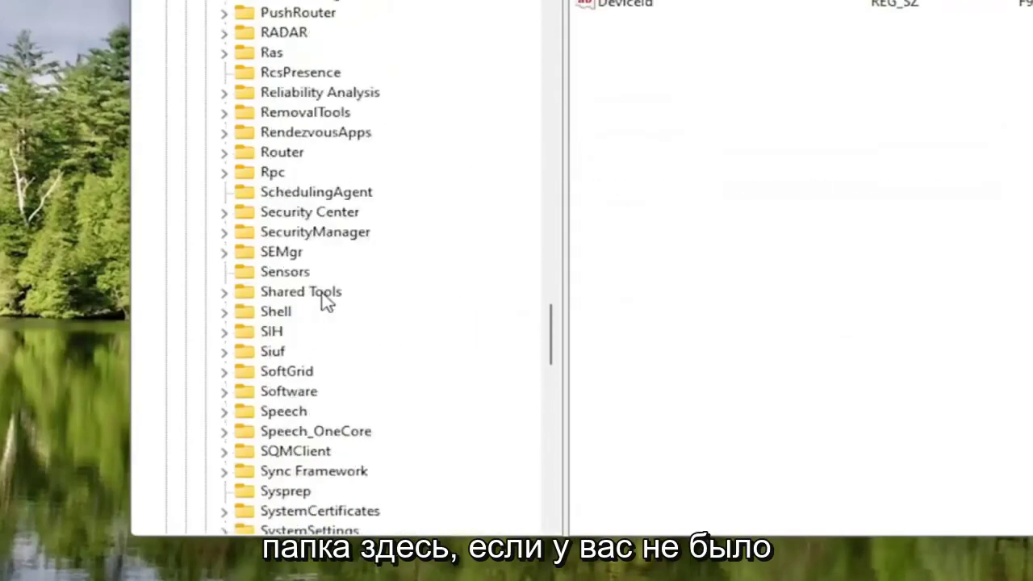
scroll(326, 291, "down", 7)
scroll(327, 302, "up", 20)
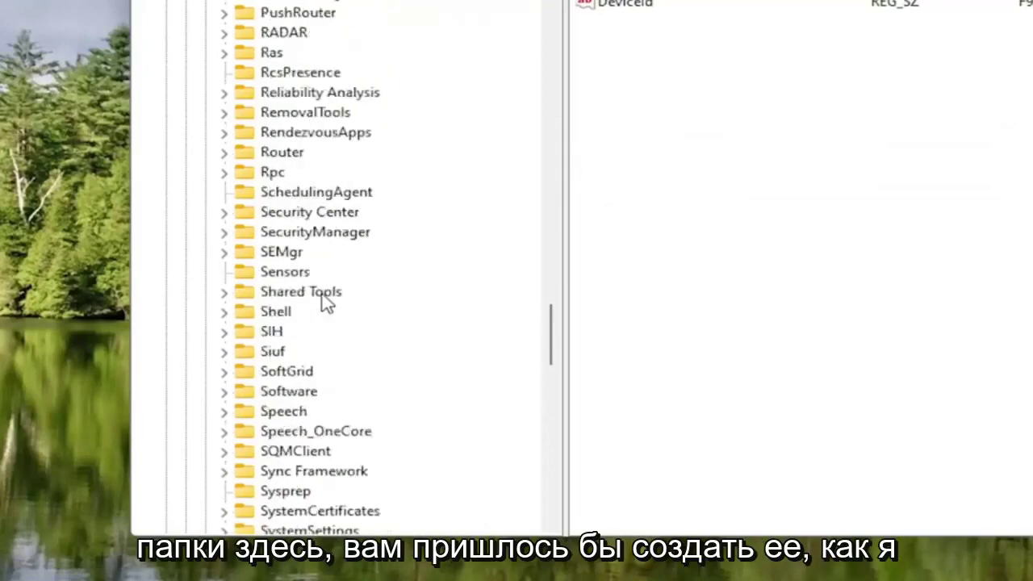
scroll(323, 305, "up", 2)
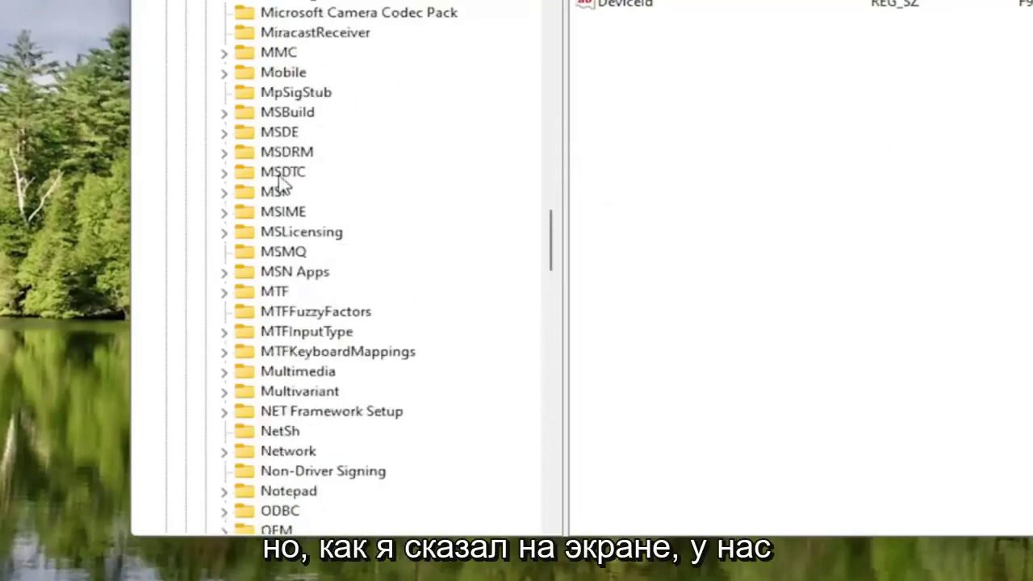
left_click(278, 252)
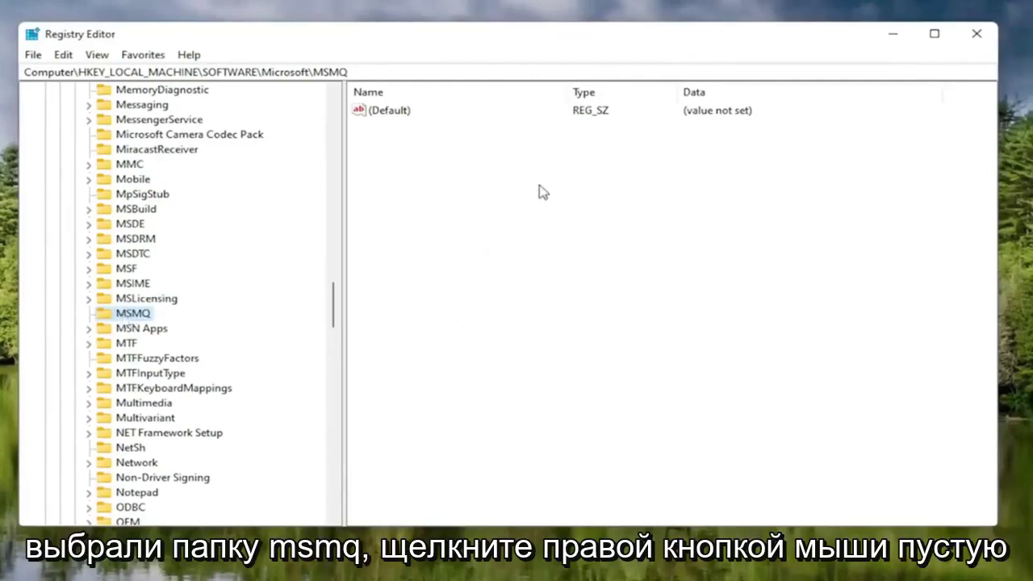
Step: Create a DWORD (32-bit) value named TCPNoDelay in the MSMQ key
right_click(513, 169)
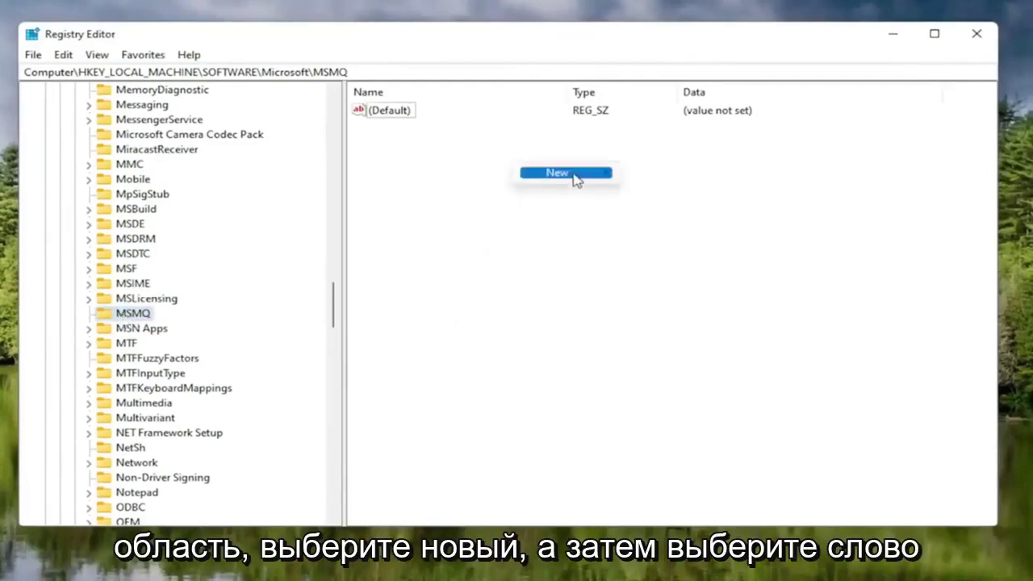
mouse_move(574, 177)
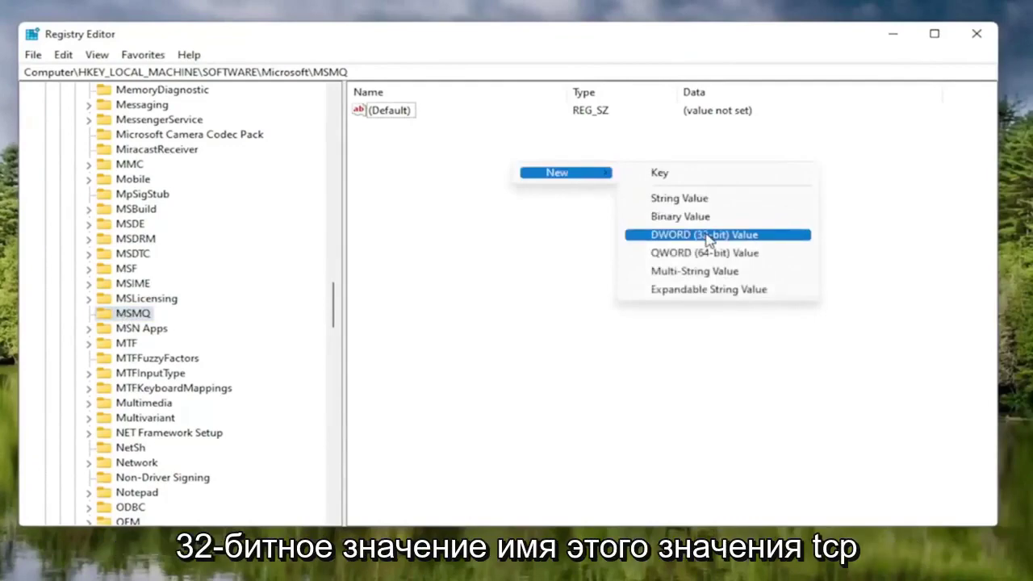
left_click(708, 236)
type("TCP")
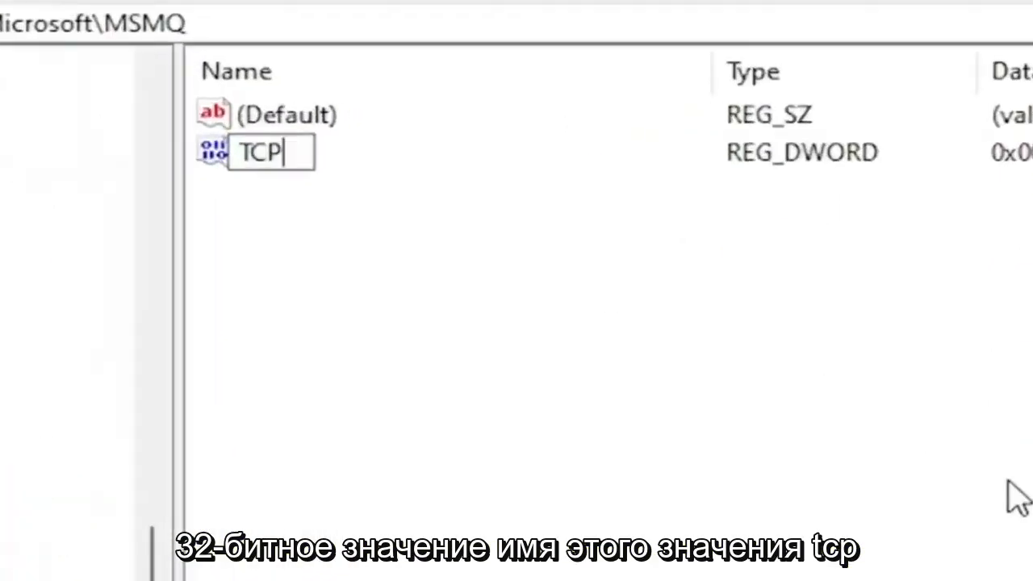
type("NoDelay")
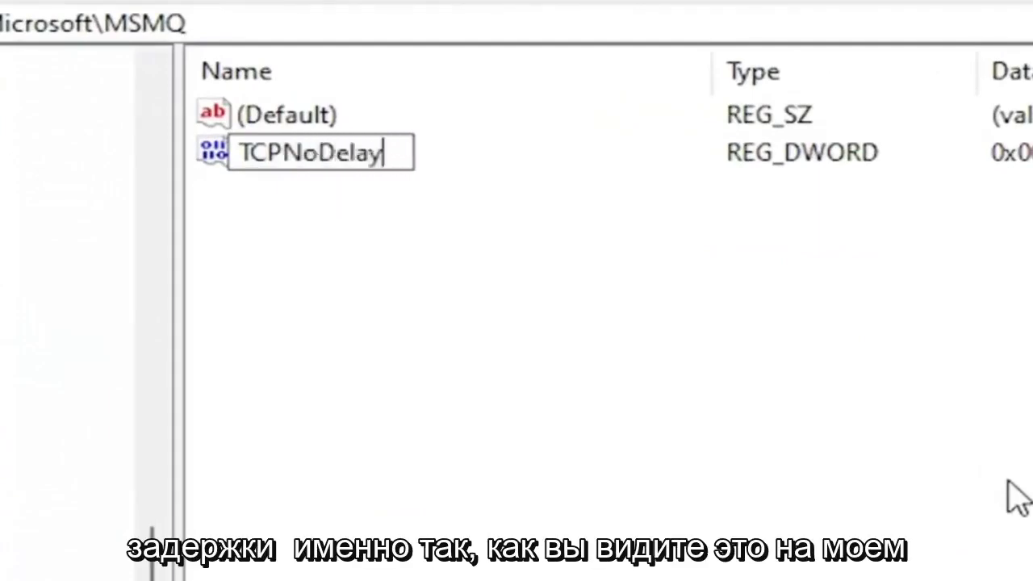
key("Return")
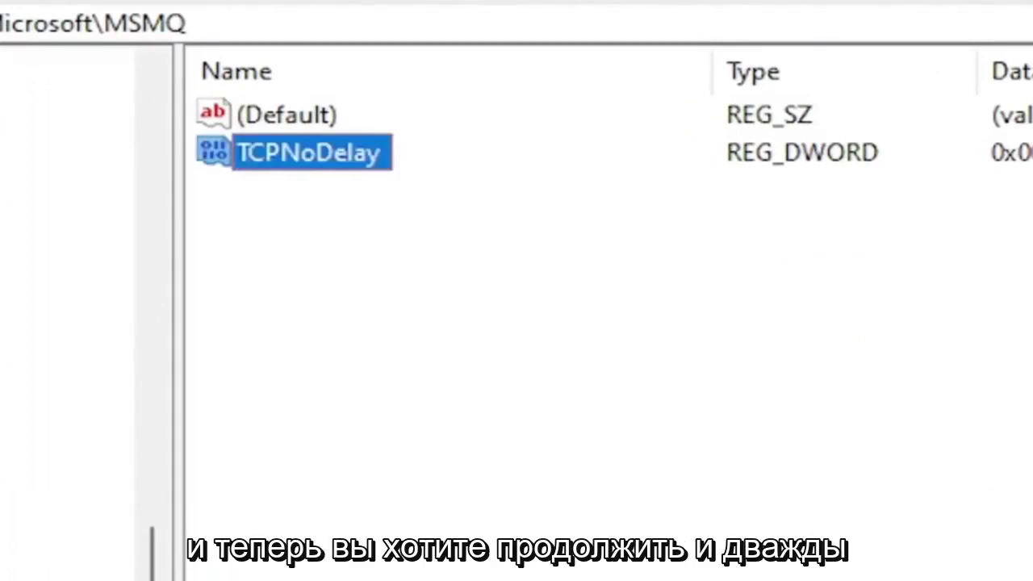
Step: Set the value data of TCPNoDelay in the MSMQ key to 1 in hexadecimal base
double_click(367, 155)
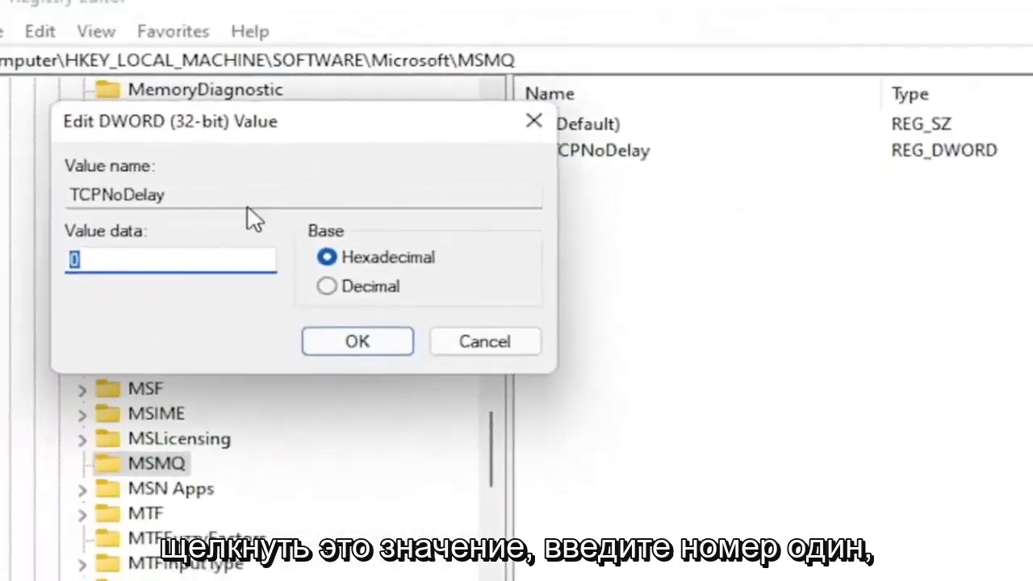
type("1")
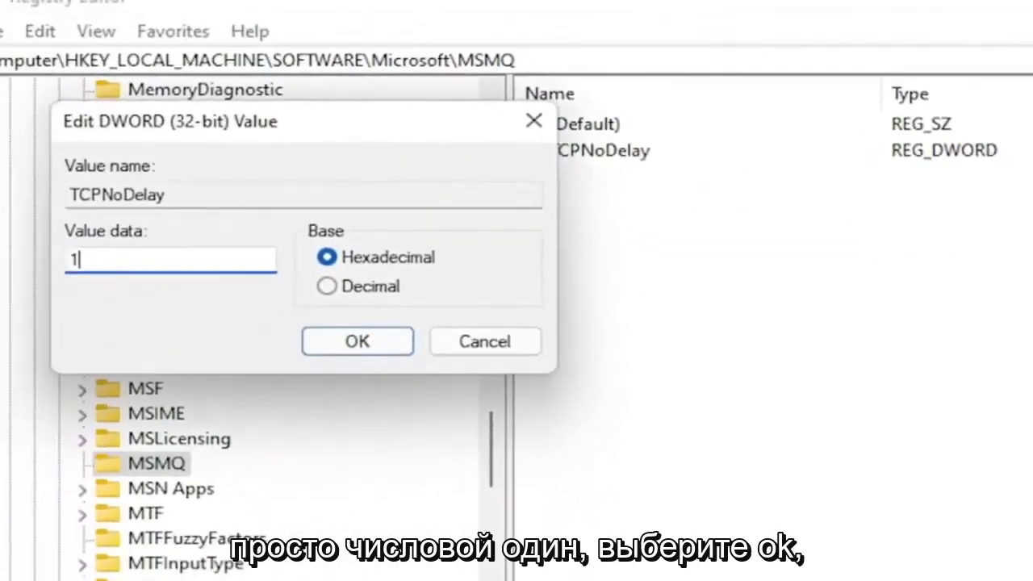
left_click(311, 339)
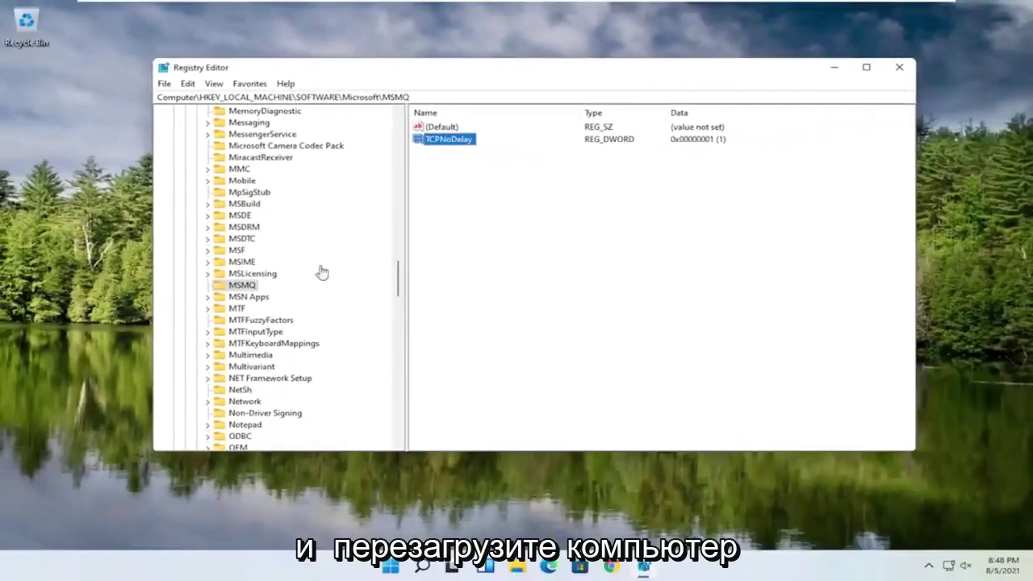
Step: Collapse the Microsoft, SOFTWARE and HKEY_LOCAL_MACHINE keys in the registry tree and close the Registry Editor
scroll(401, 286, "up", 20)
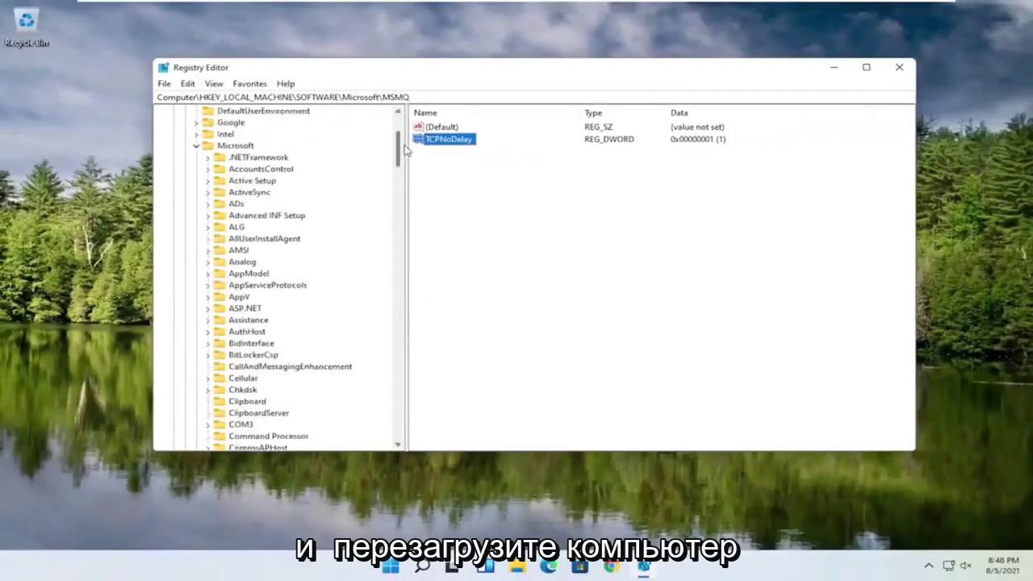
left_click(187, 289)
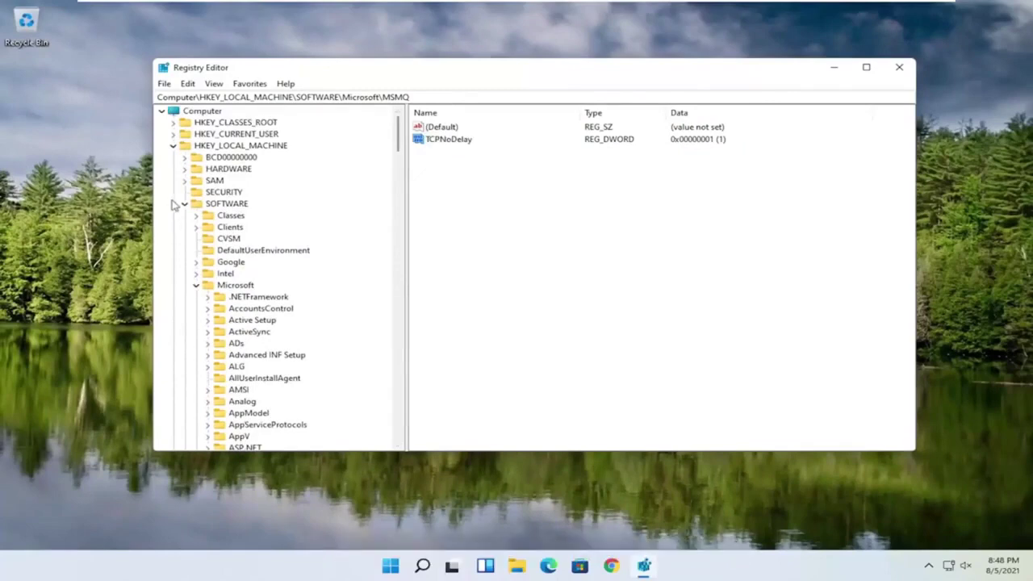
left_click(196, 285)
left_click(187, 204)
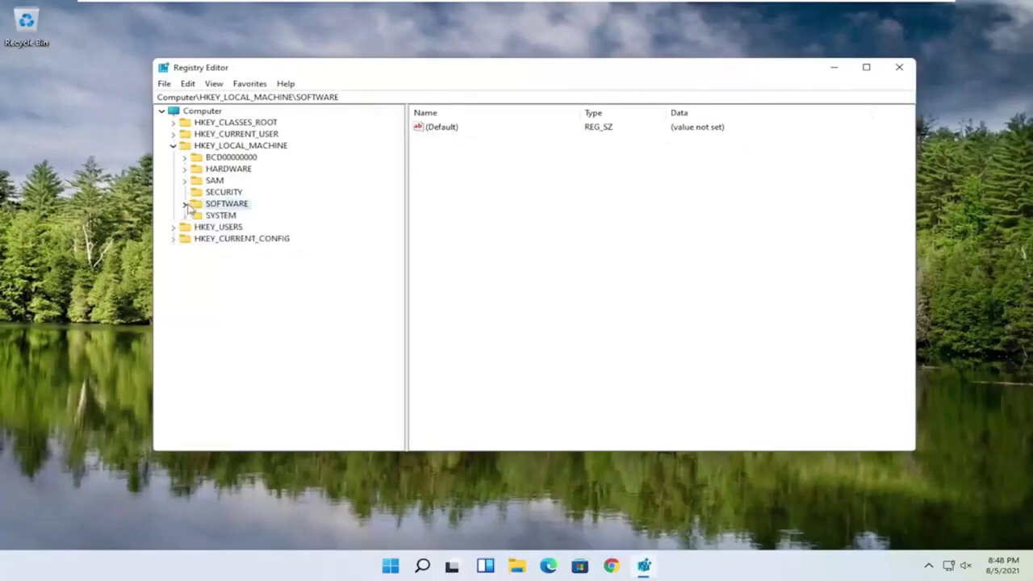
left_click(174, 146)
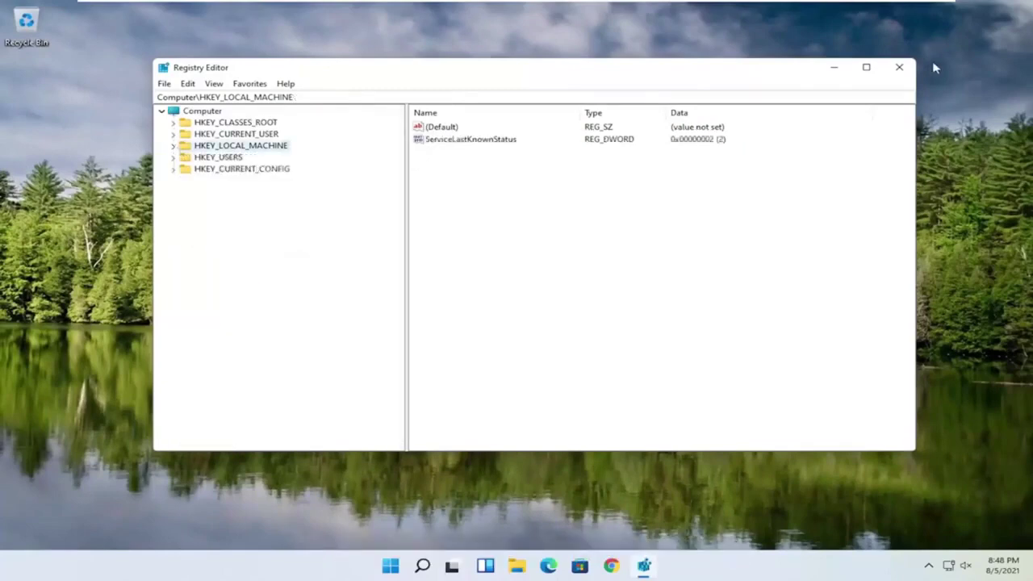
left_click(892, 69)
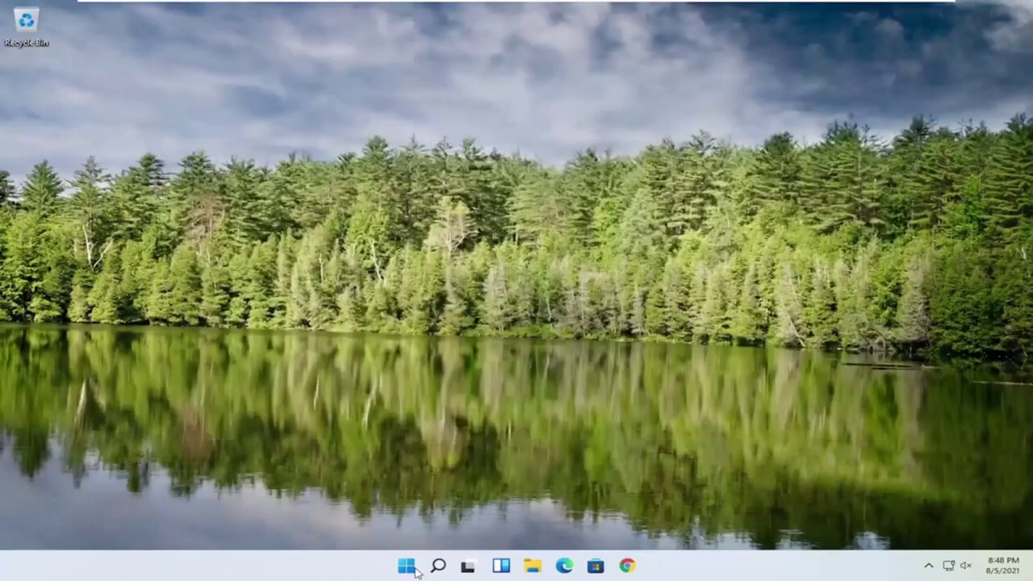
Step: Restart the computer from the desktop
right_click(412, 562)
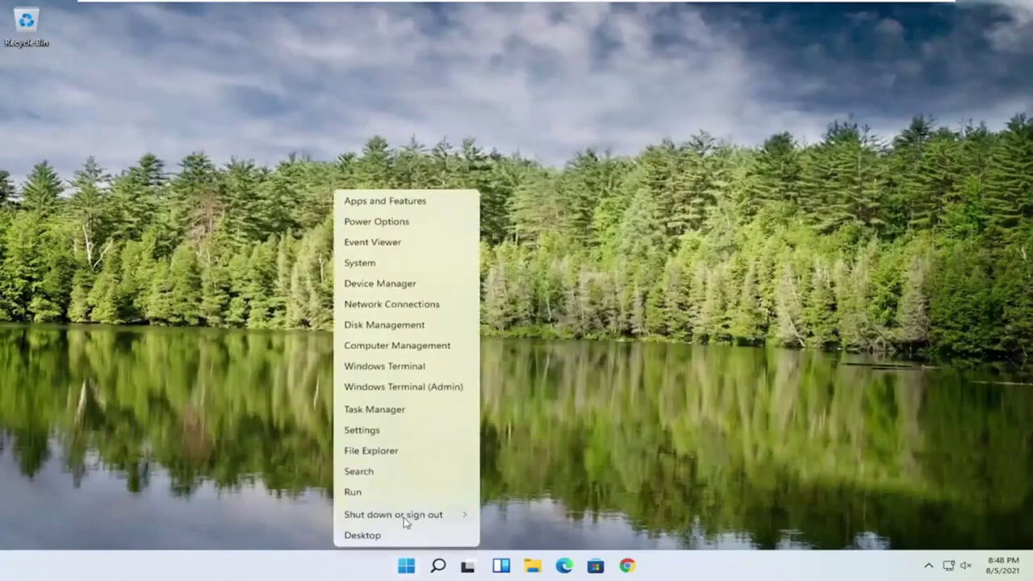
mouse_move(404, 518)
left_click(503, 532)
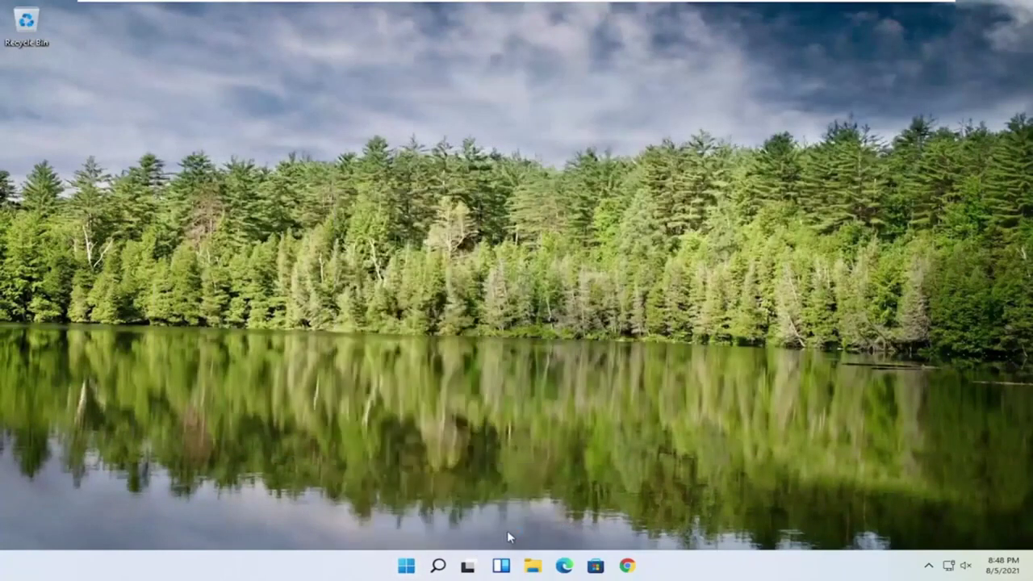